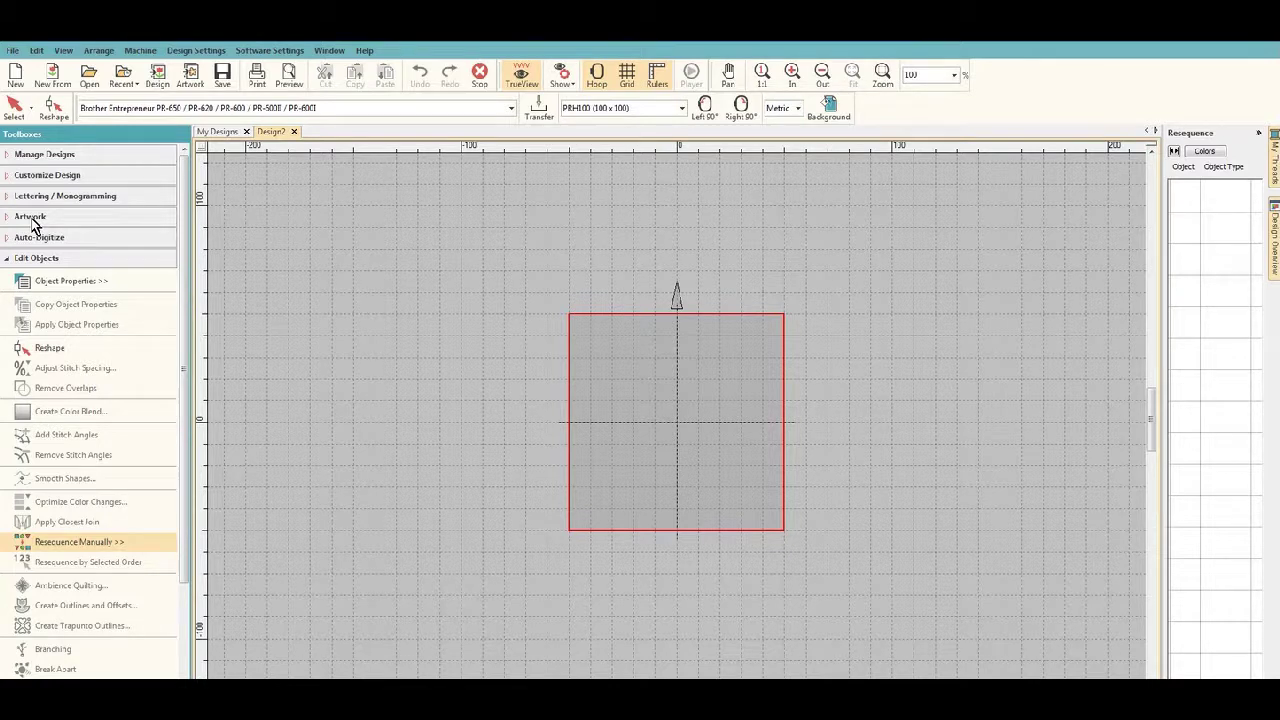
Insert the SLEEPY-SLOTH-13 heart image from the 1077 - Sloths folder as artwork in the design
left_click(30, 217)
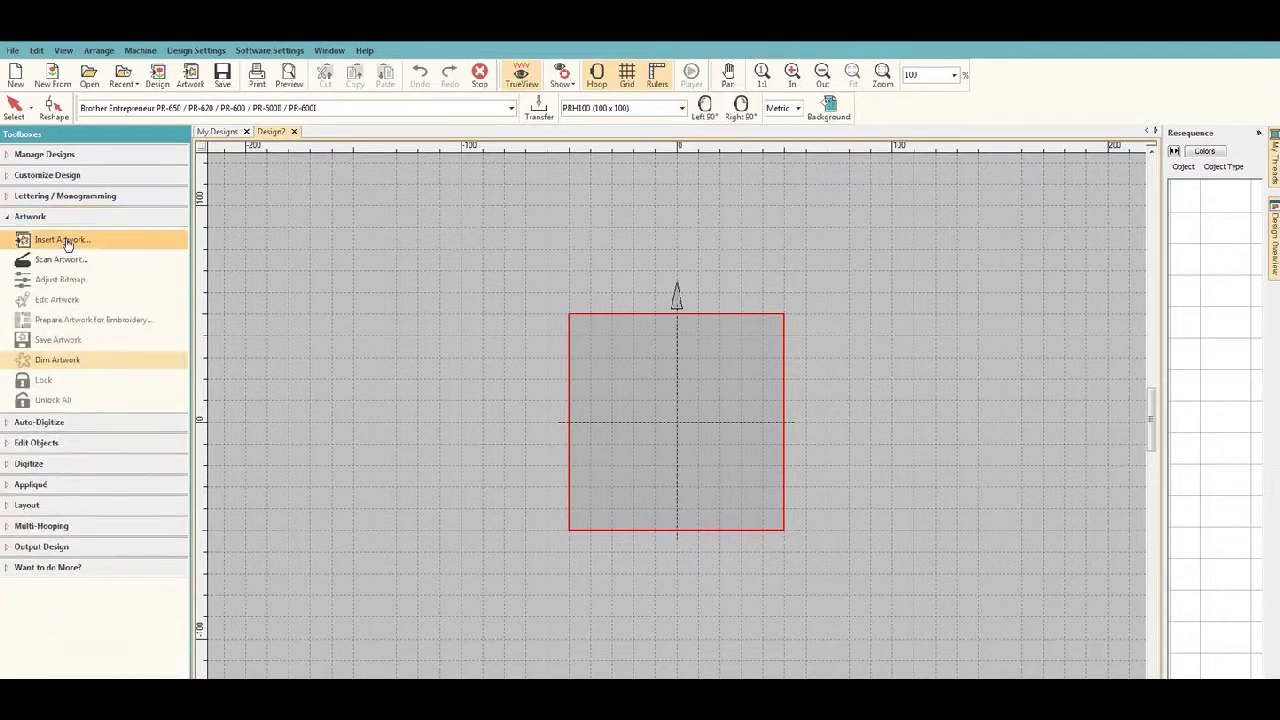
left_click(66, 243)
scroll(637, 300, "down", 3)
left_click(445, 398)
left_click(512, 390)
left_click(576, 385)
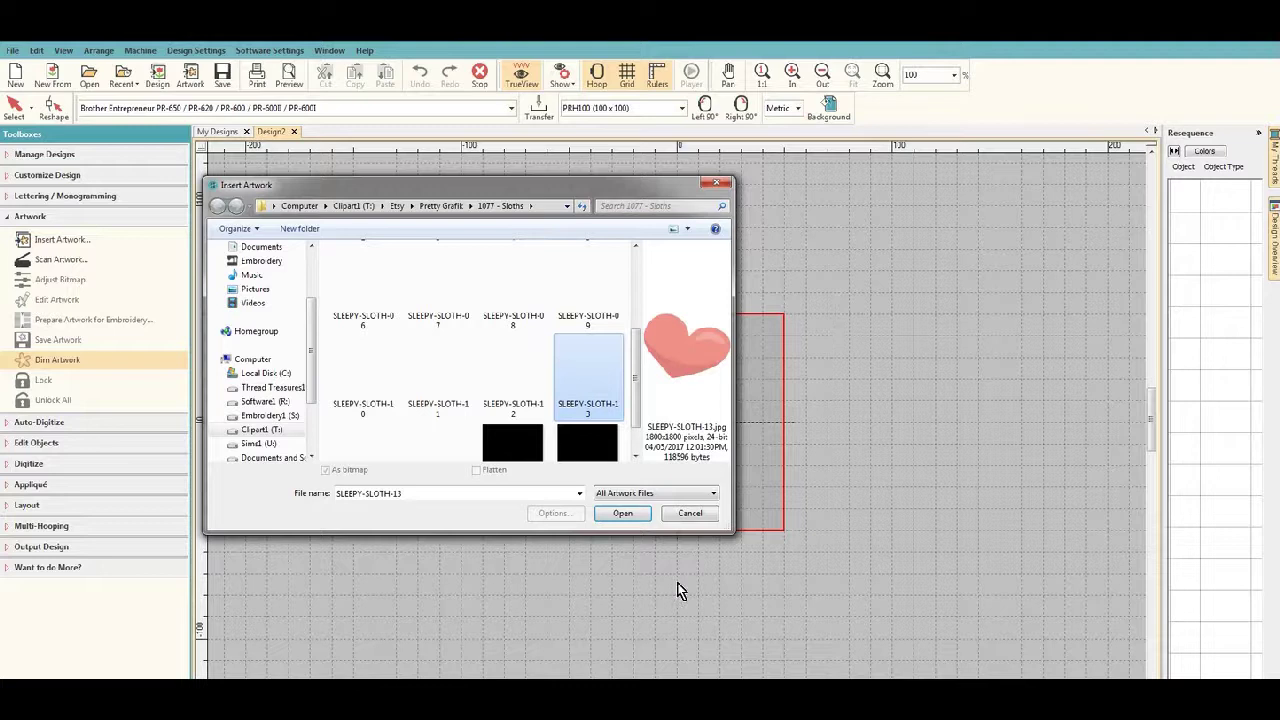
left_click(628, 514)
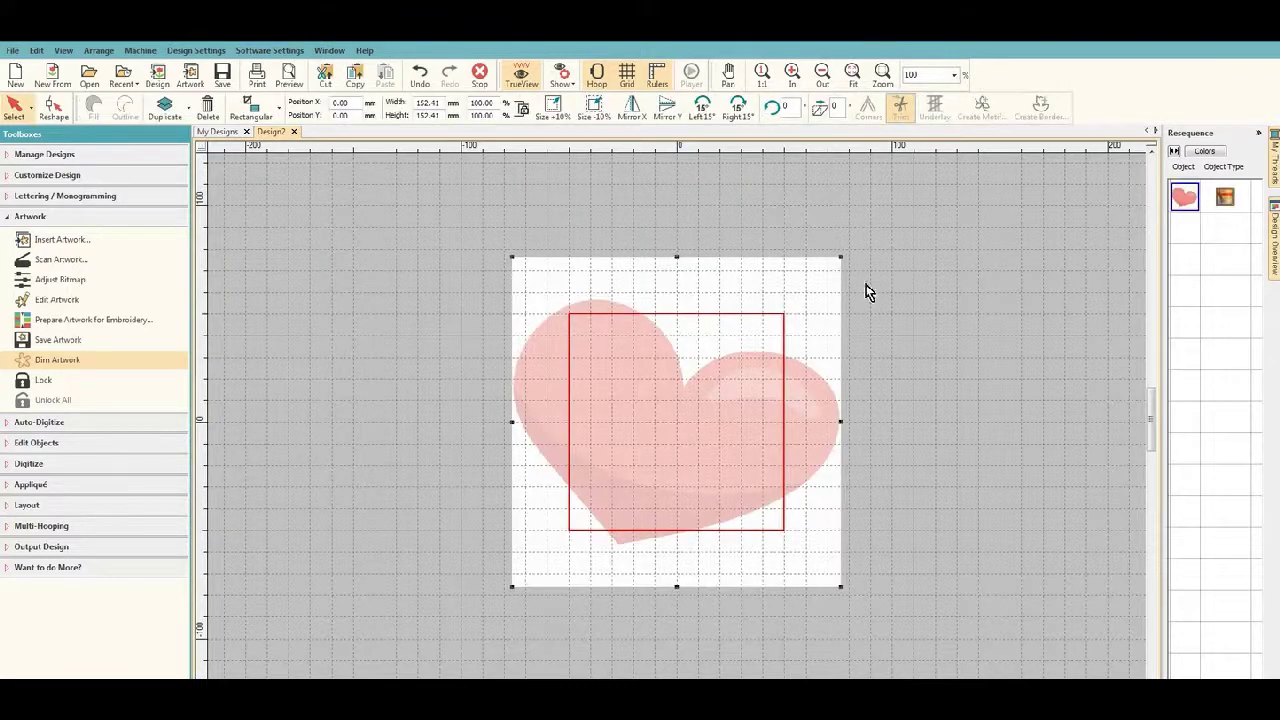
Scale the heart artwork down to about 95 mm square and position it inside the 100 x 100 hoop
left_click_drag(842, 256, 734, 365)
left_click_drag(697, 421, 690, 428)
left_click_drag(783, 316, 767, 330)
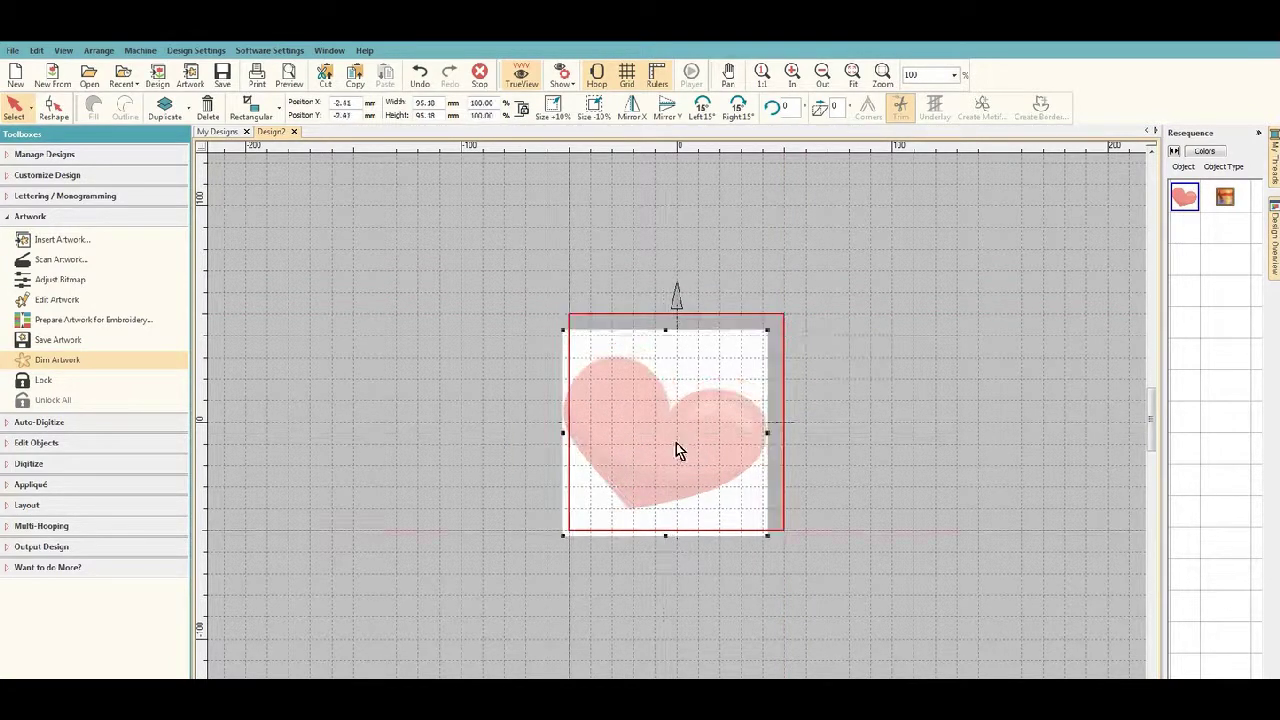
left_click_drag(678, 447, 690, 431)
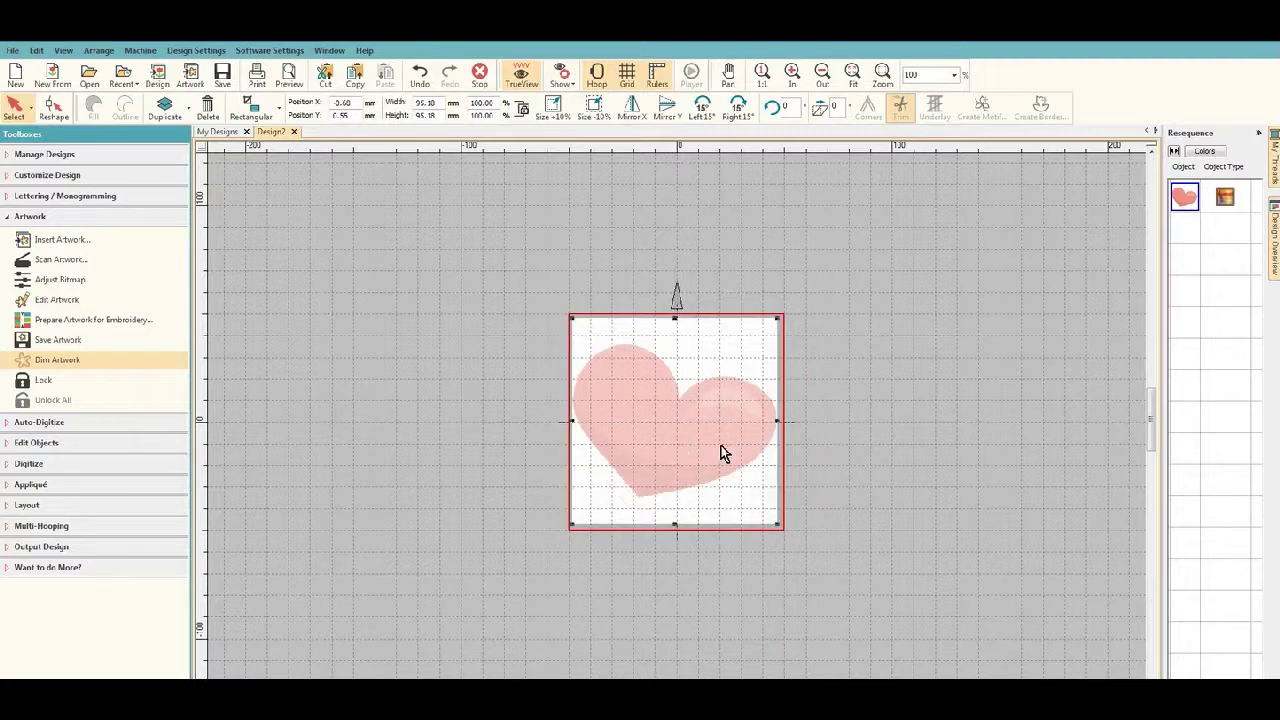
Start a filled Digitize Closed Shape at the heart's left edge, tracing slightly below the shadow line to the lower right edge
scroll(733, 437, "up", 3)
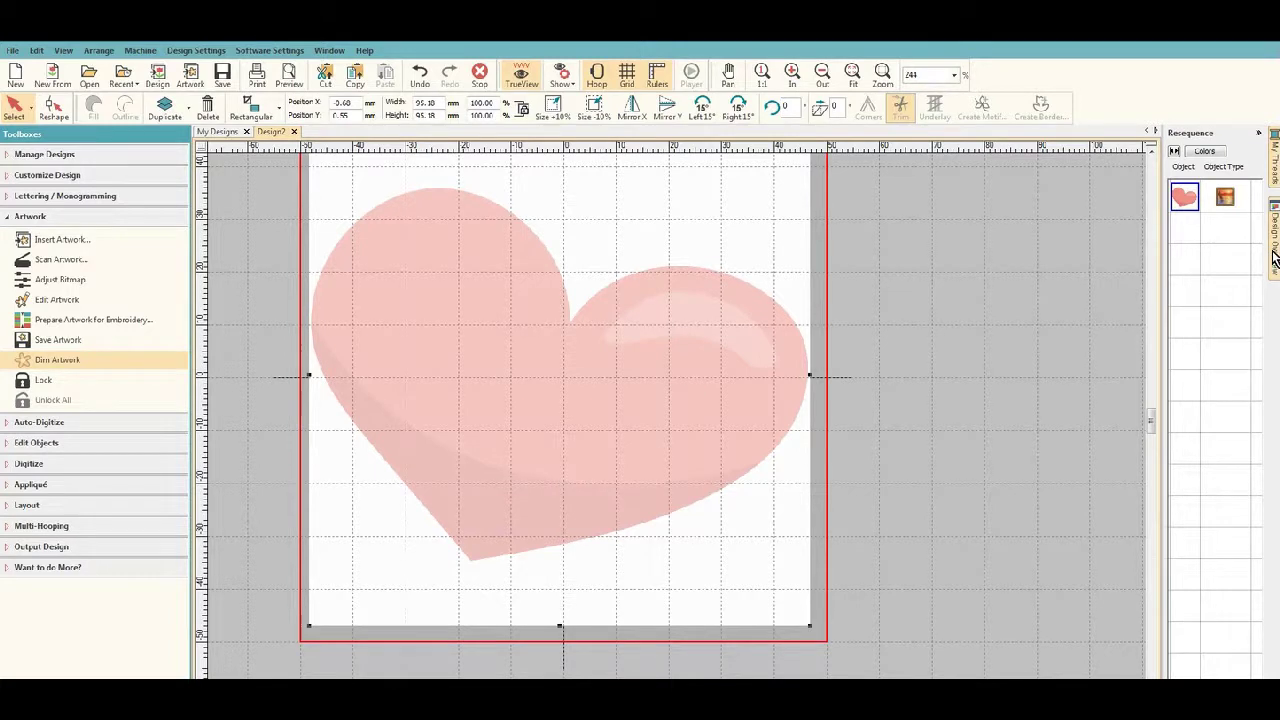
left_click(48, 444)
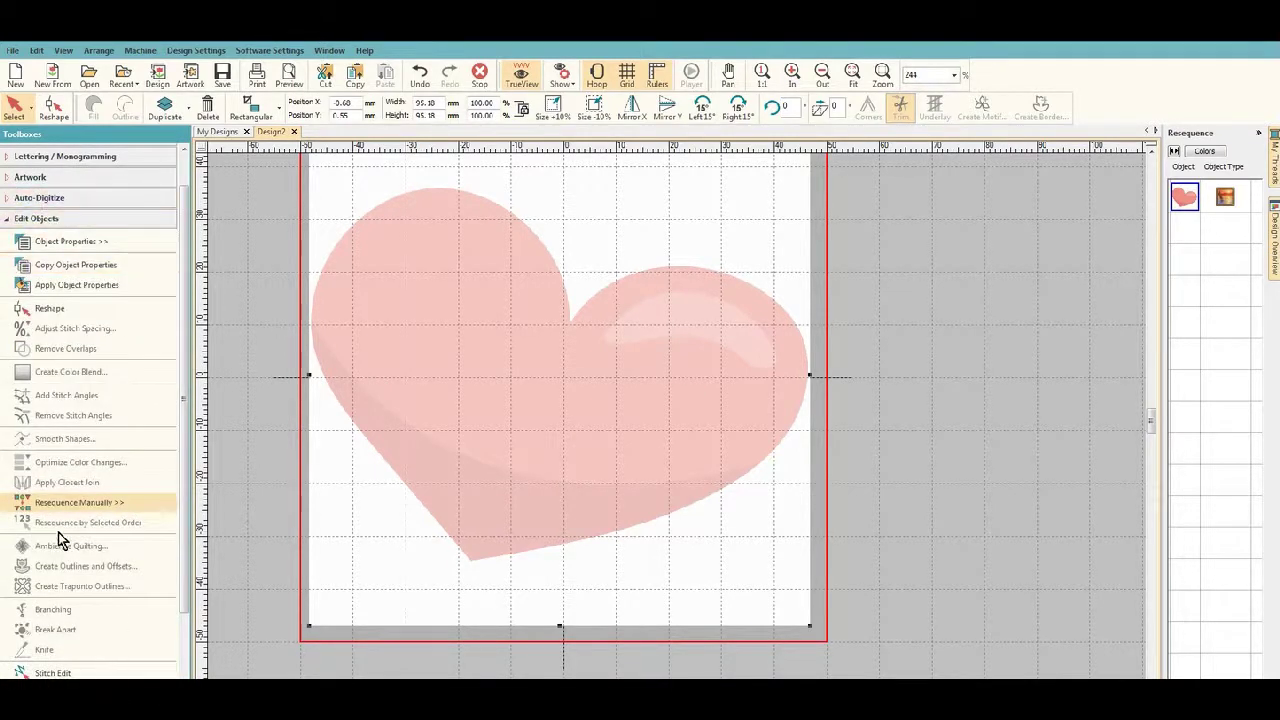
scroll(40, 400, "down", 3)
scroll(23, 251, "up", 3)
left_click(36, 196)
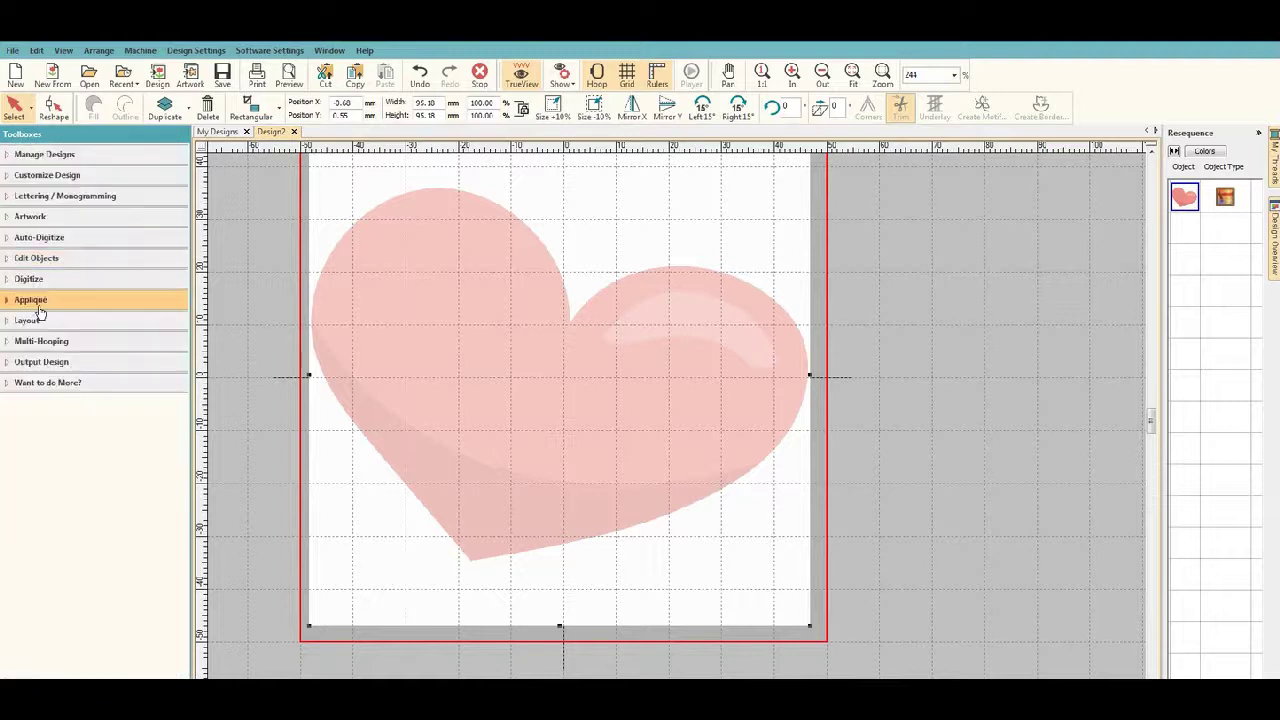
left_click(28, 280)
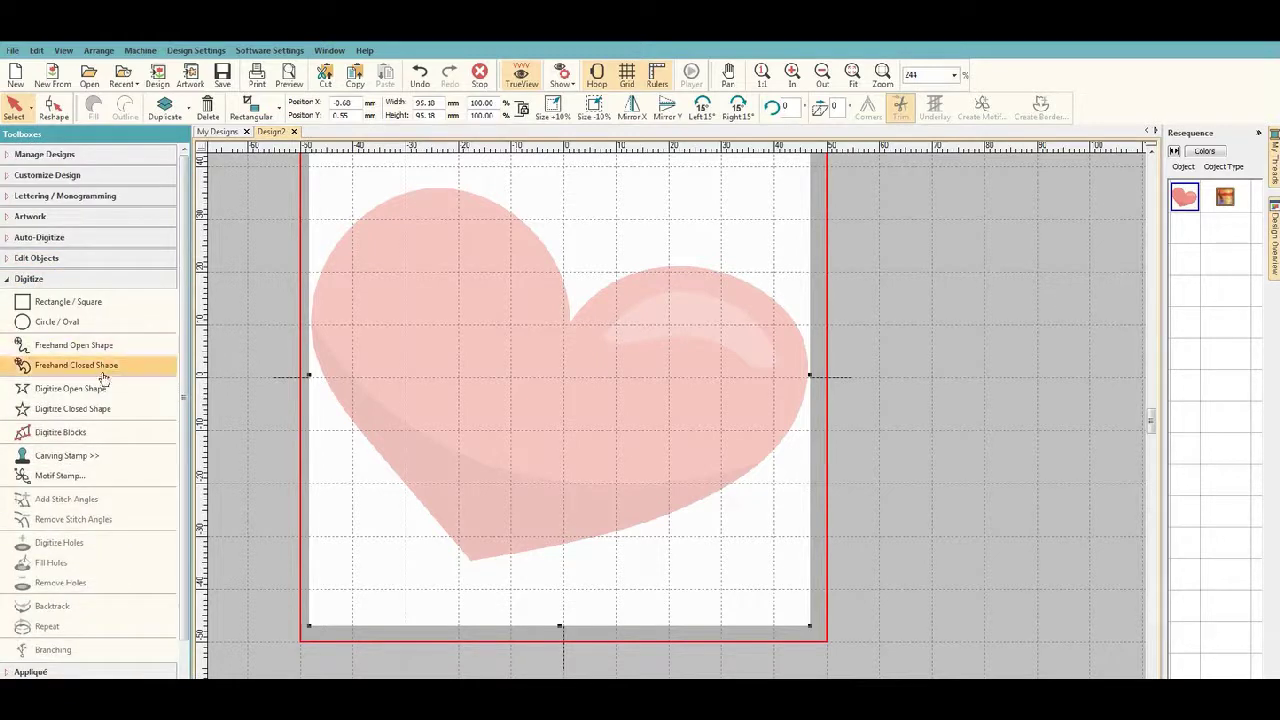
left_click(118, 410)
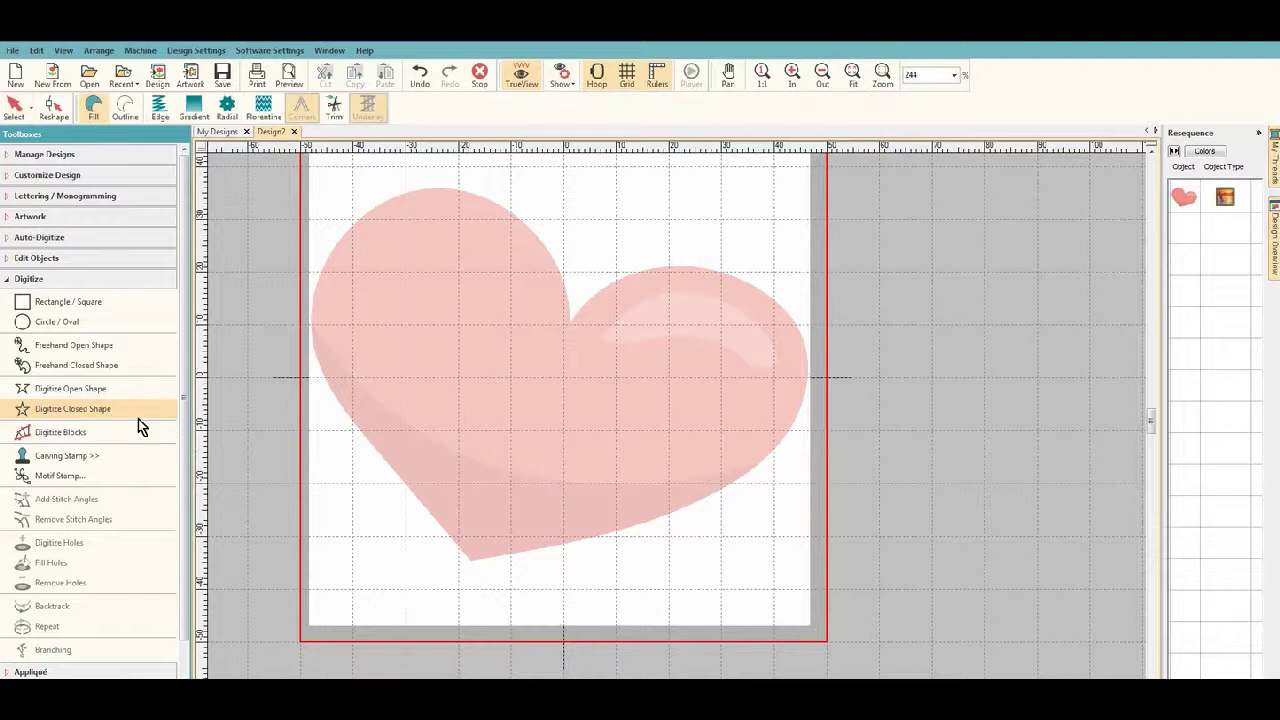
left_click(311, 320)
left_click(323, 351)
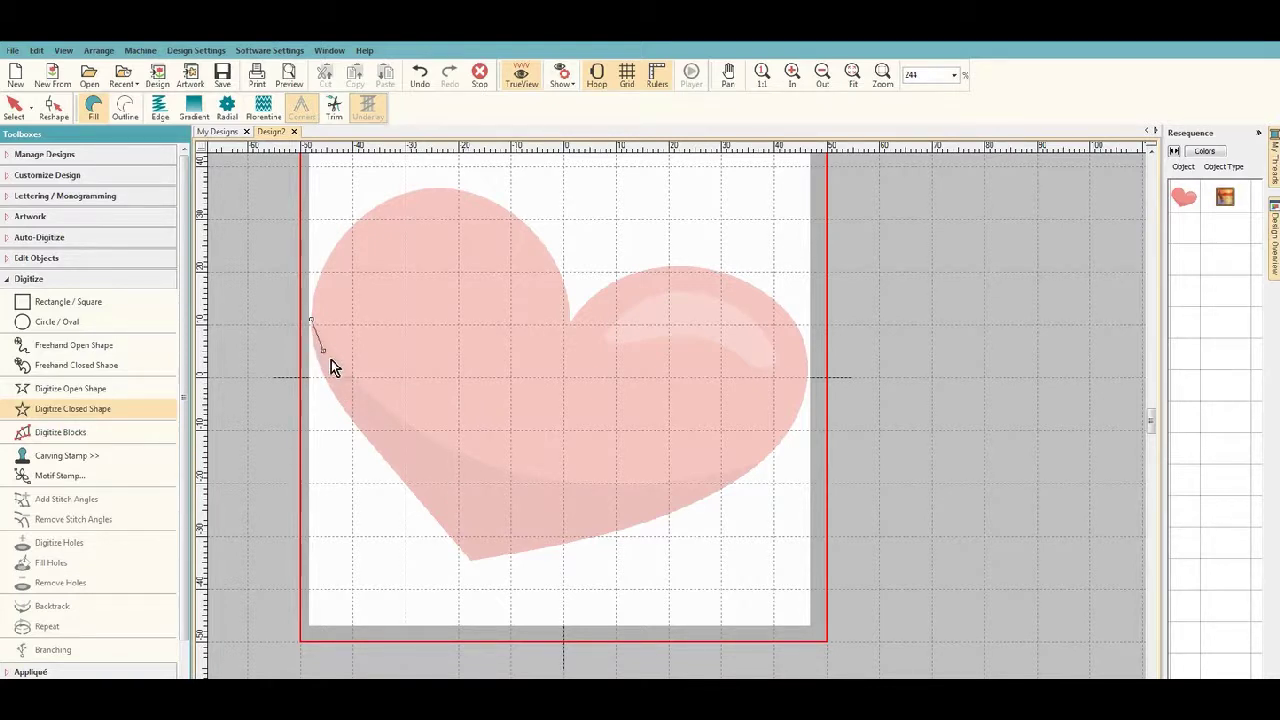
right_click(382, 411)
right_click(454, 460)
right_click(585, 499)
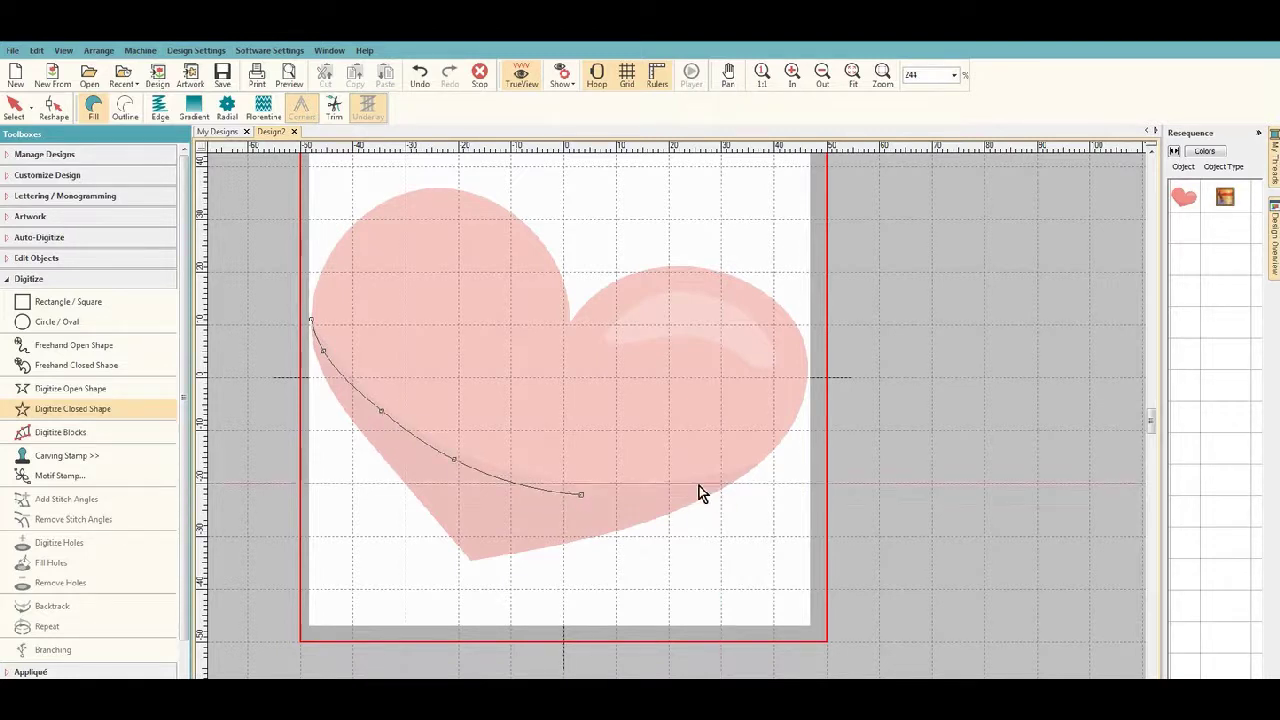
right_click(696, 495)
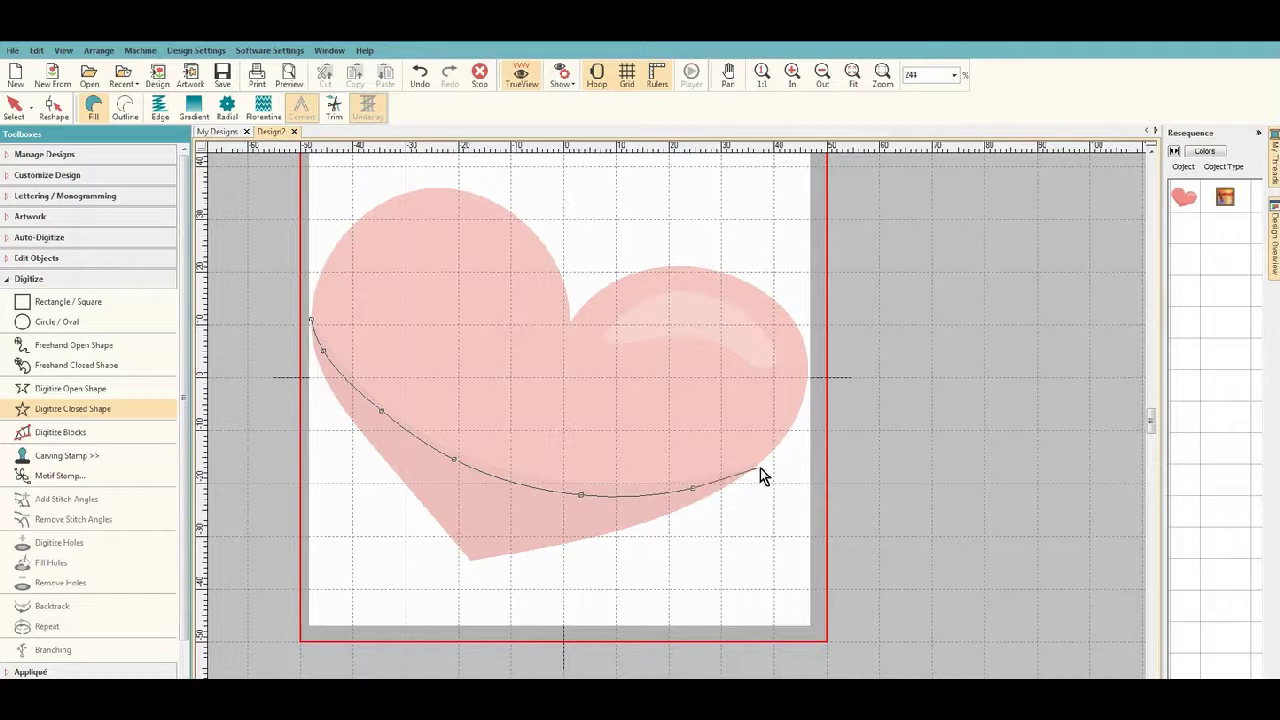
right_click(760, 465)
Continue the closed shape around the right lobe, the cusp and the left lobe, completing a fill about 94 mm wide
right_click(803, 404)
right_click(799, 331)
right_click(739, 278)
right_click(660, 270)
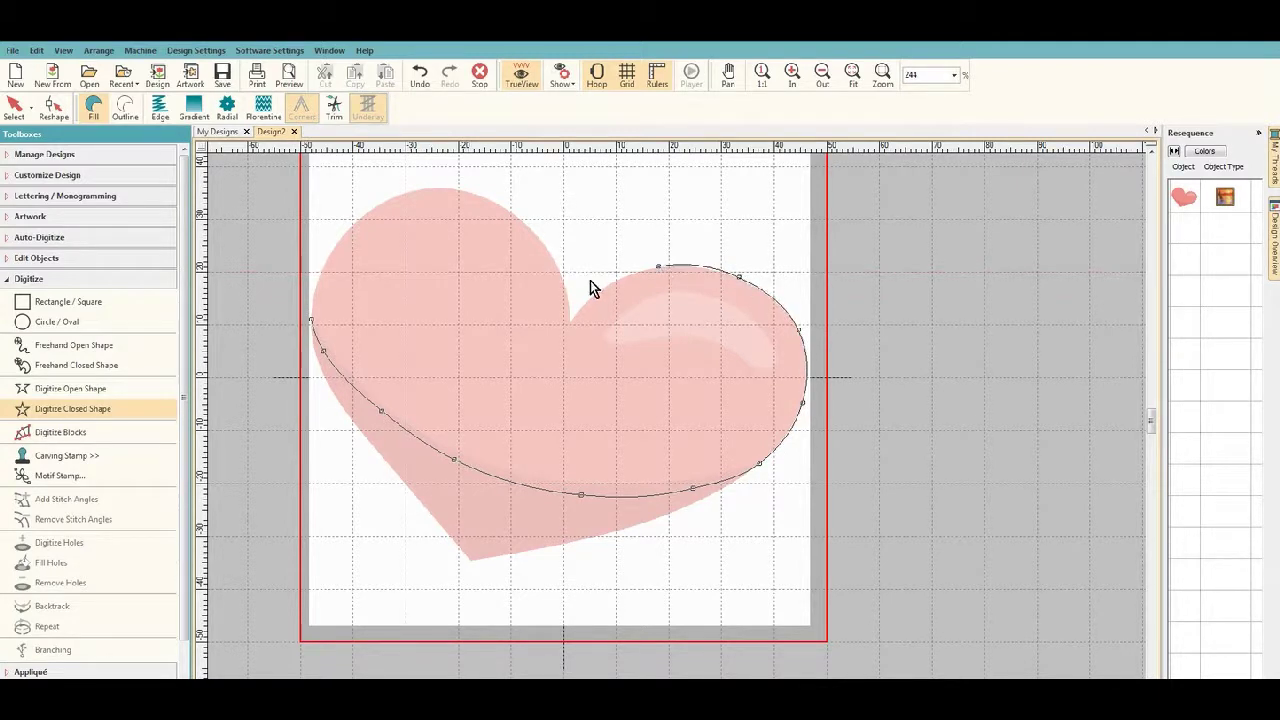
left_click(569, 326)
left_click(557, 266)
left_click(474, 194)
left_click(379, 204)
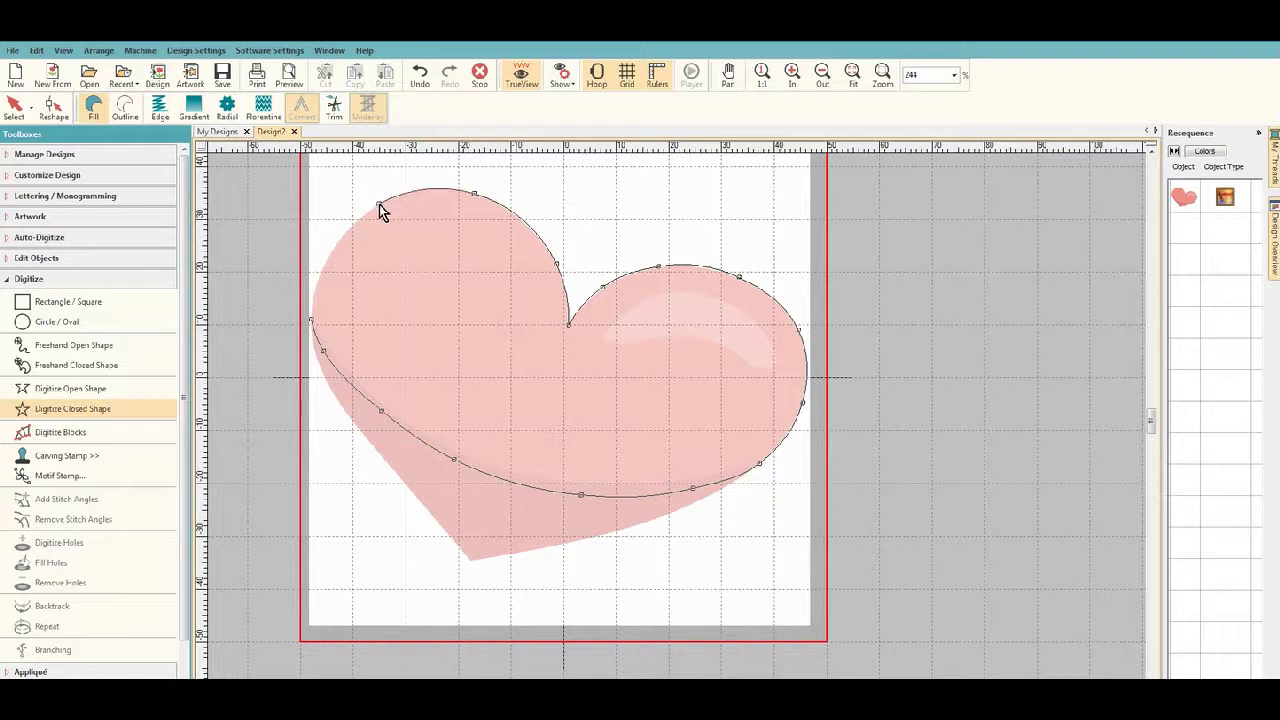
left_click(323, 267)
key("Return")
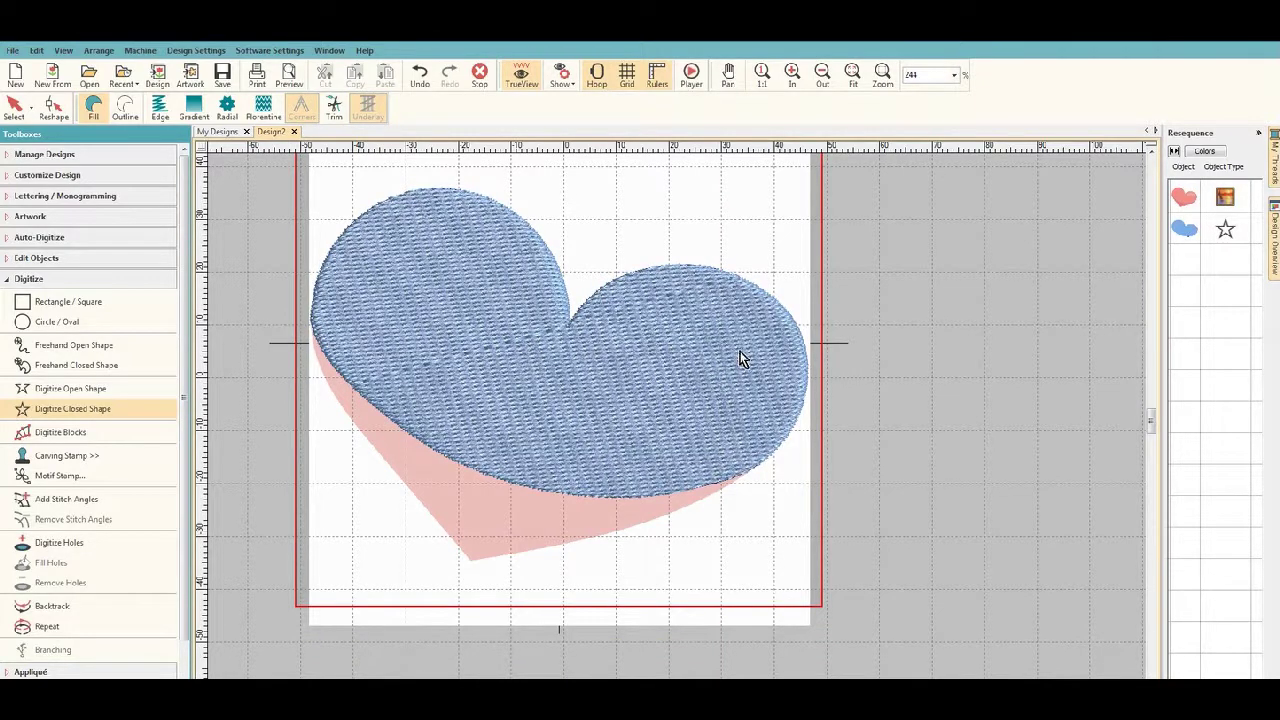
Recolor the main heart fill with pink thread 2034 and hide that object to expose the artwork
left_click(1268, 176)
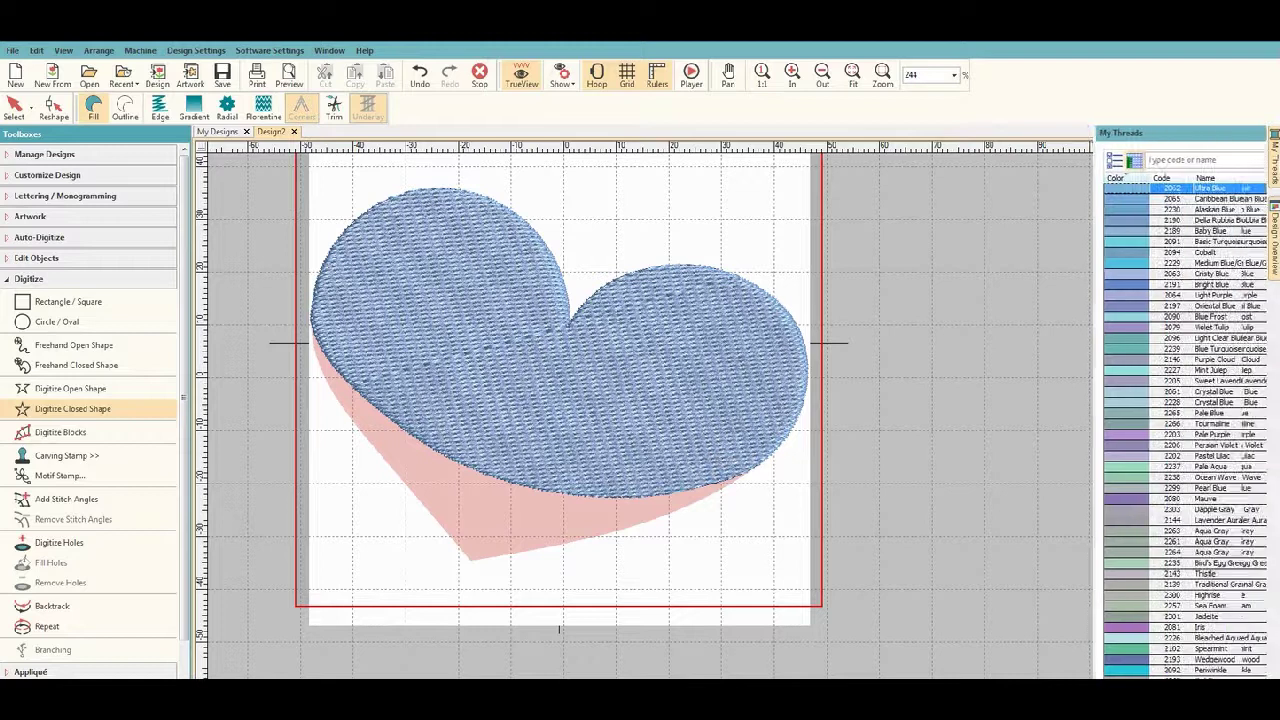
left_click_drag(1258, 214, 1268, 408)
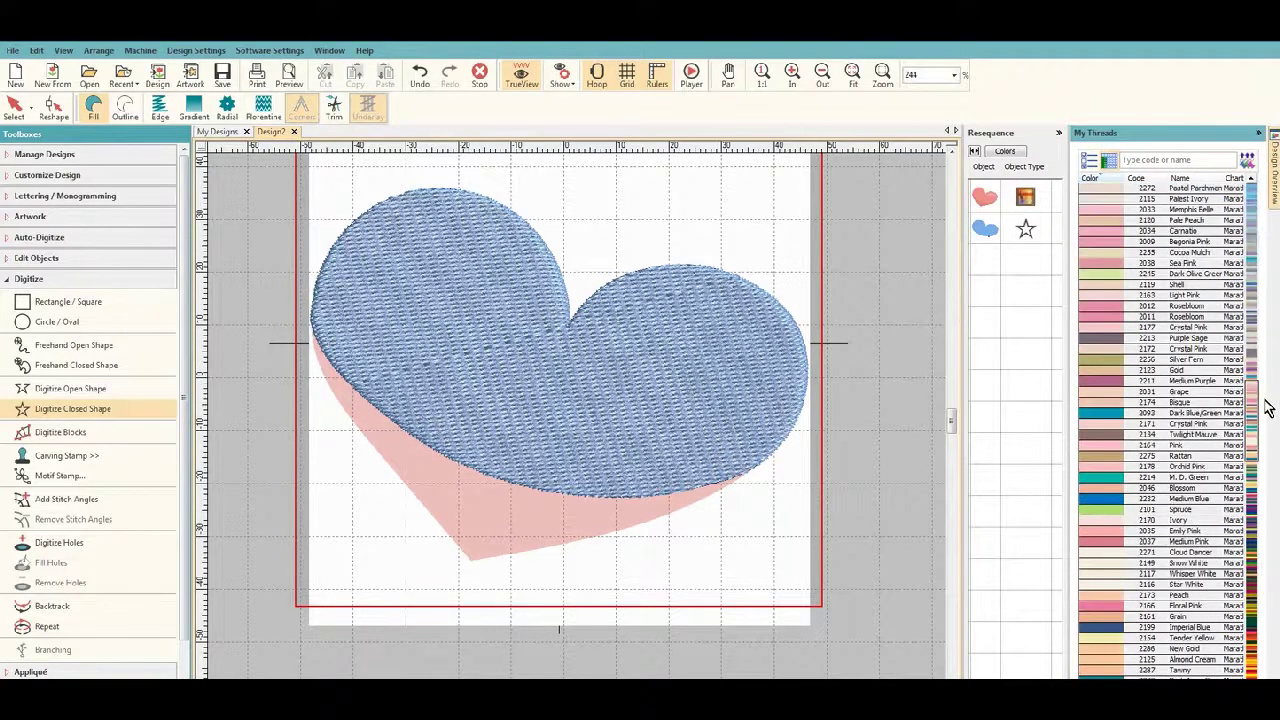
left_click(1114, 232)
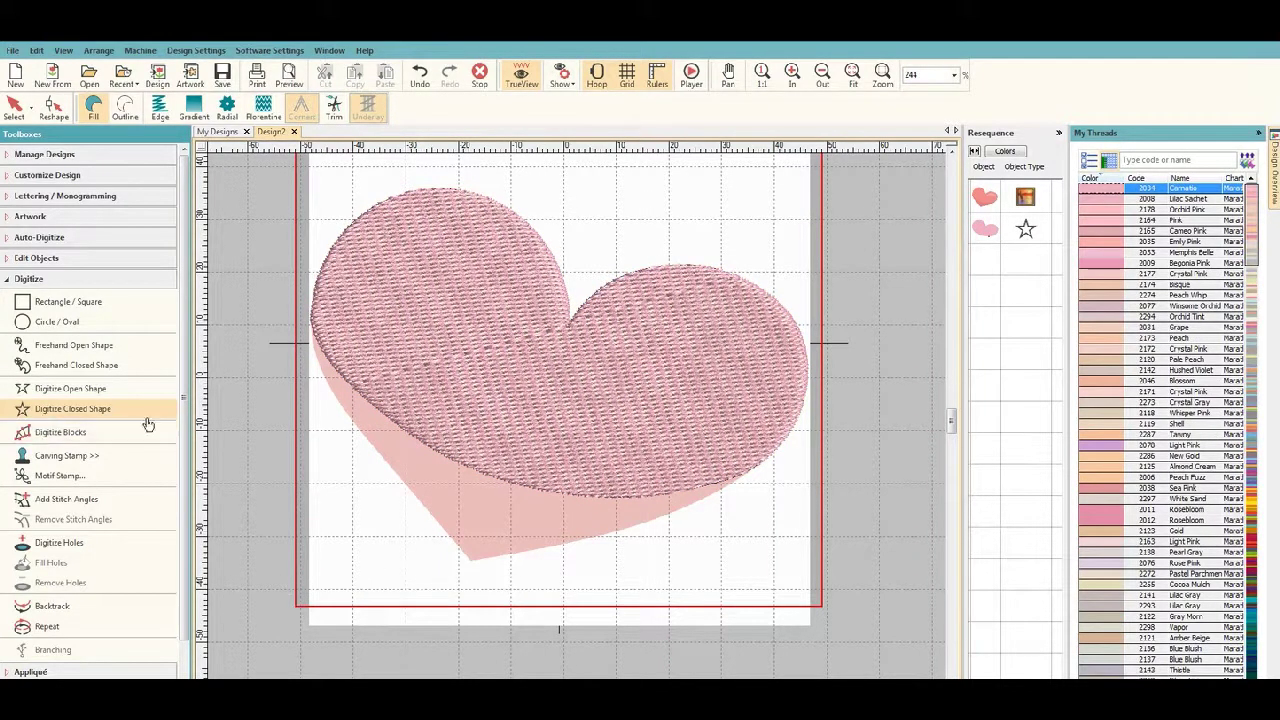
left_click(982, 230)
right_click(982, 232)
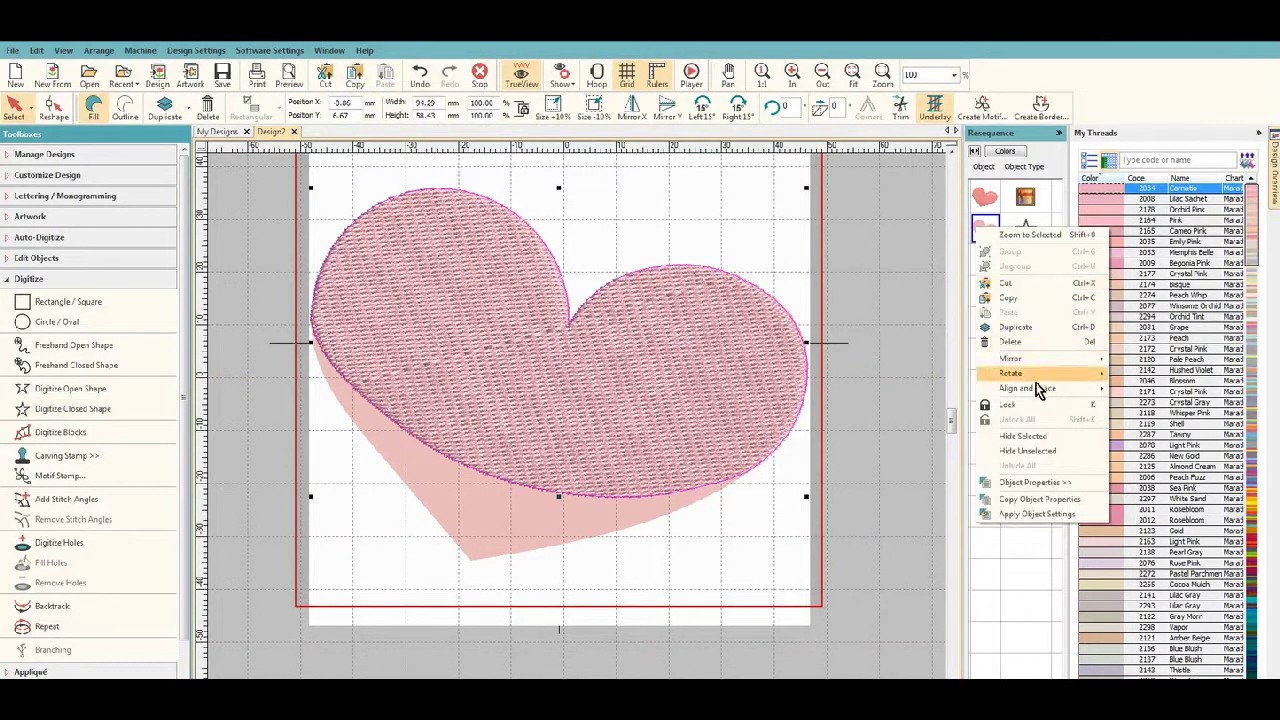
left_click(1043, 438)
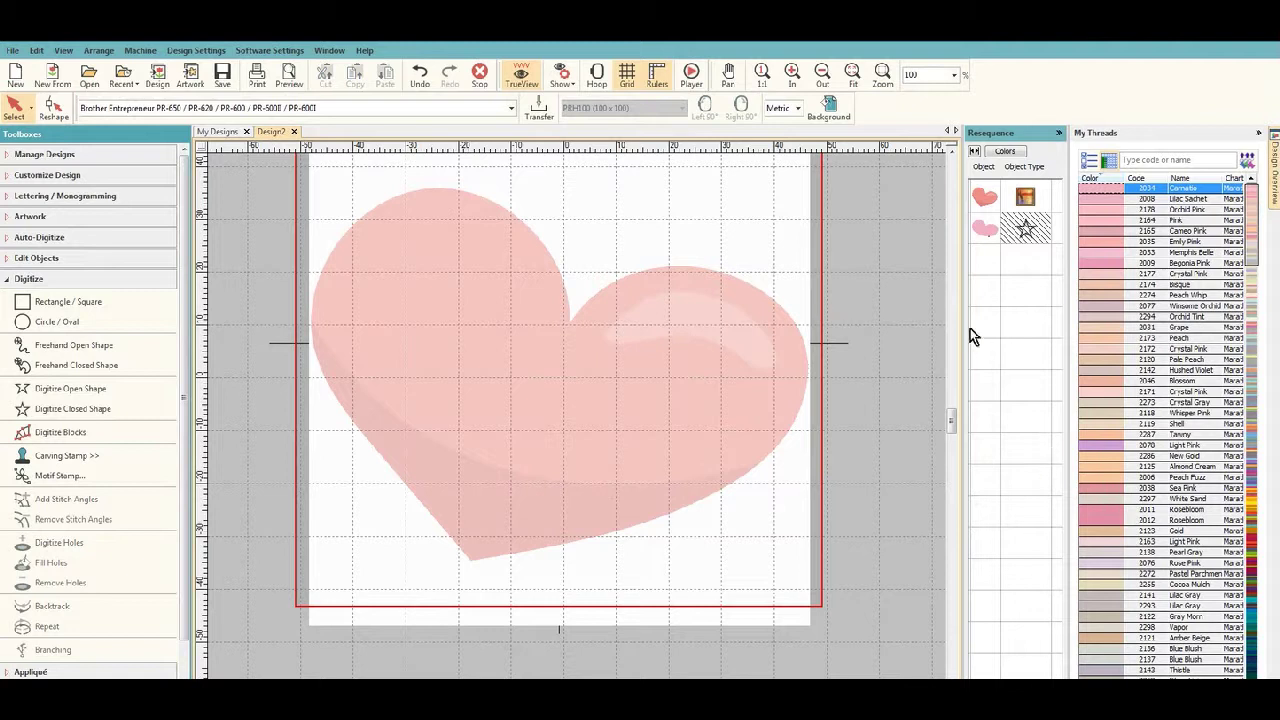
Digitize the curved highlight on the right lobe as a closed fill about 32 by 15 mm, colored 2177 Crystal Pink
left_click(102, 411)
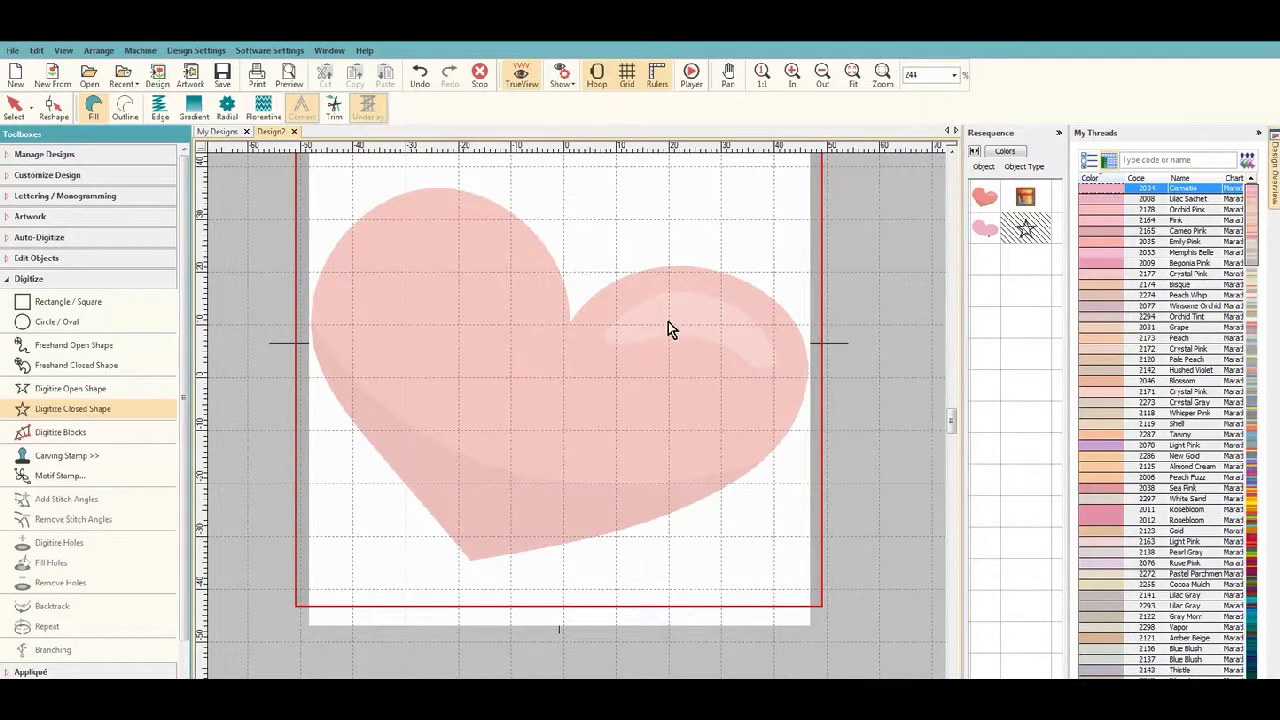
left_click(610, 325)
right_click(649, 297)
right_click(711, 297)
left_click(758, 325)
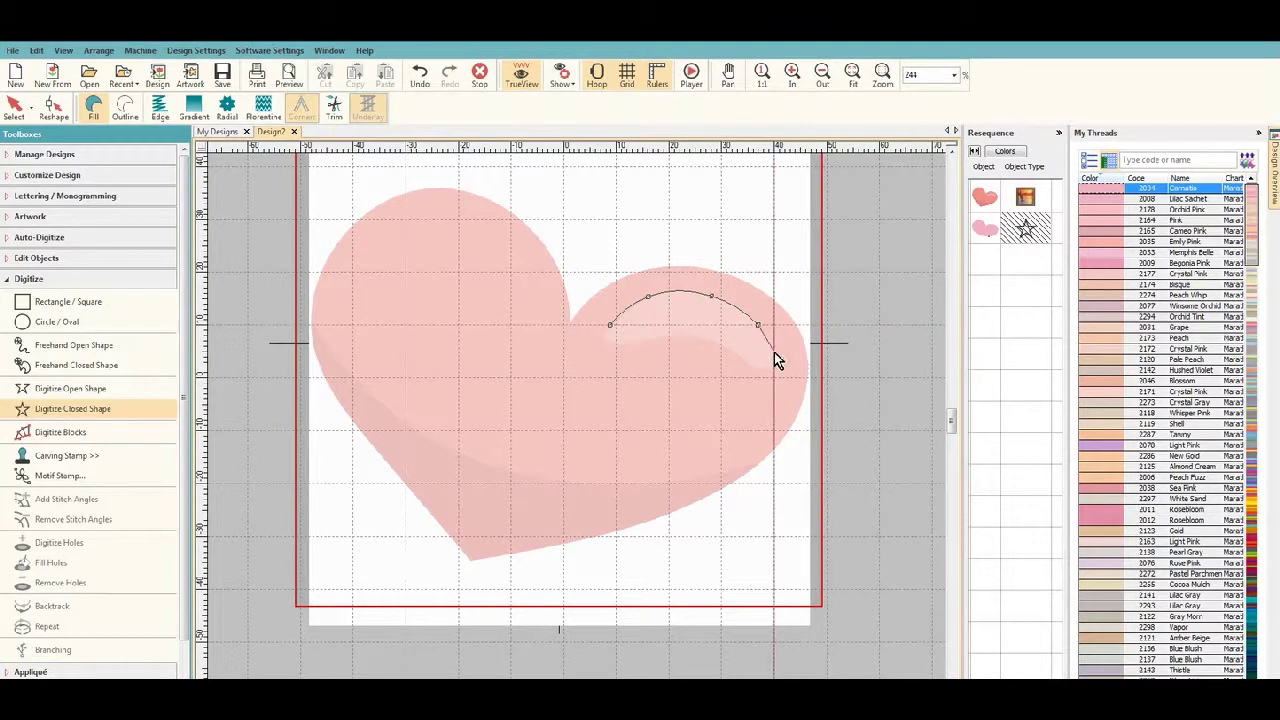
right_click(774, 351)
right_click(769, 369)
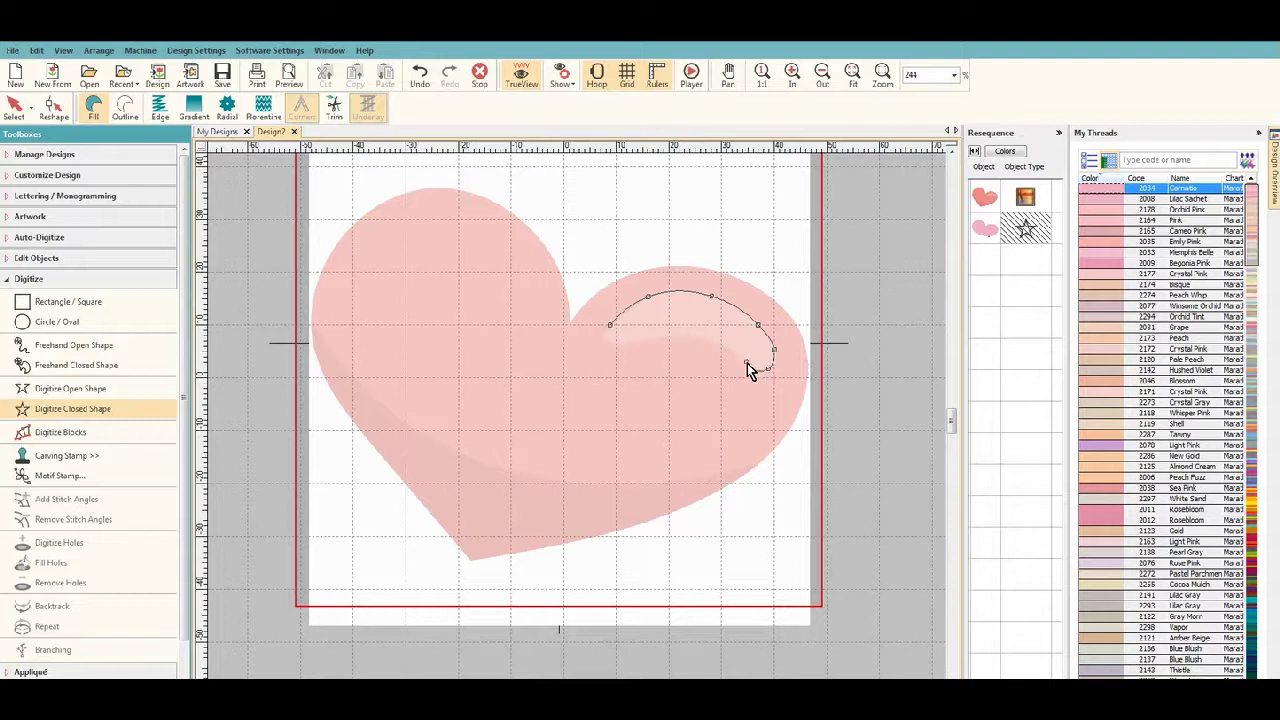
right_click(715, 344)
right_click(661, 337)
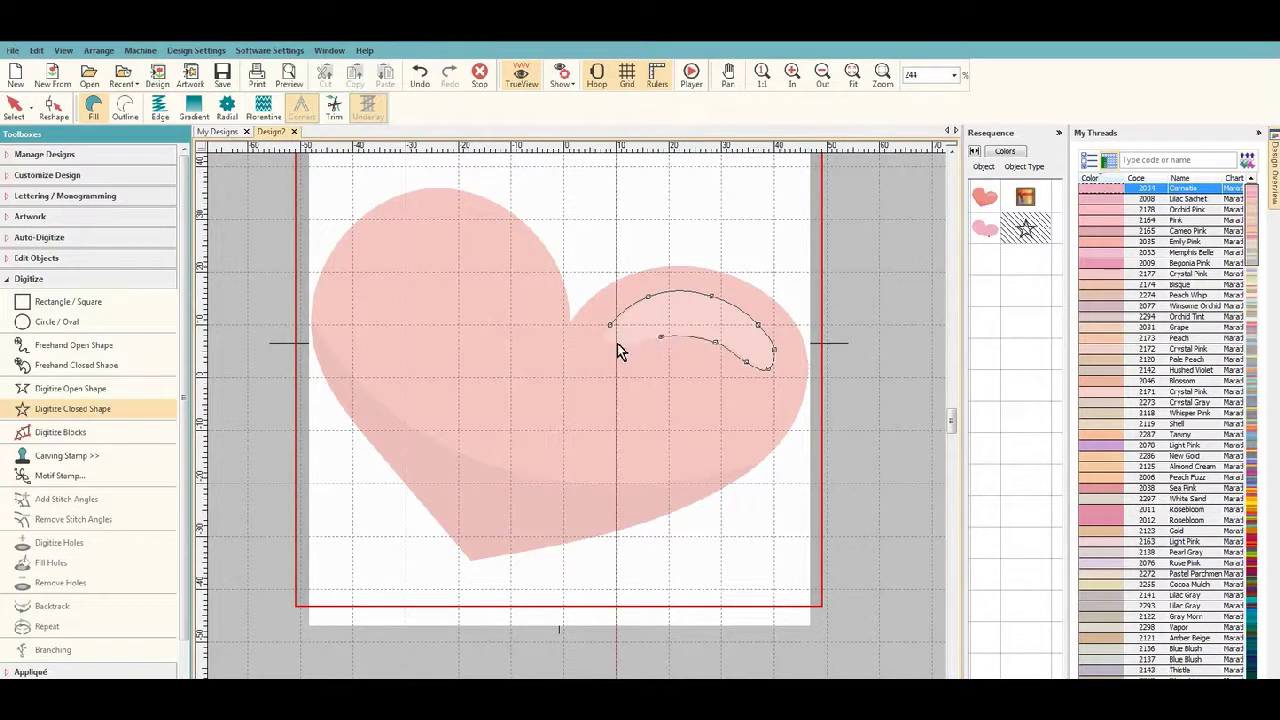
right_click(623, 345)
left_click(609, 328)
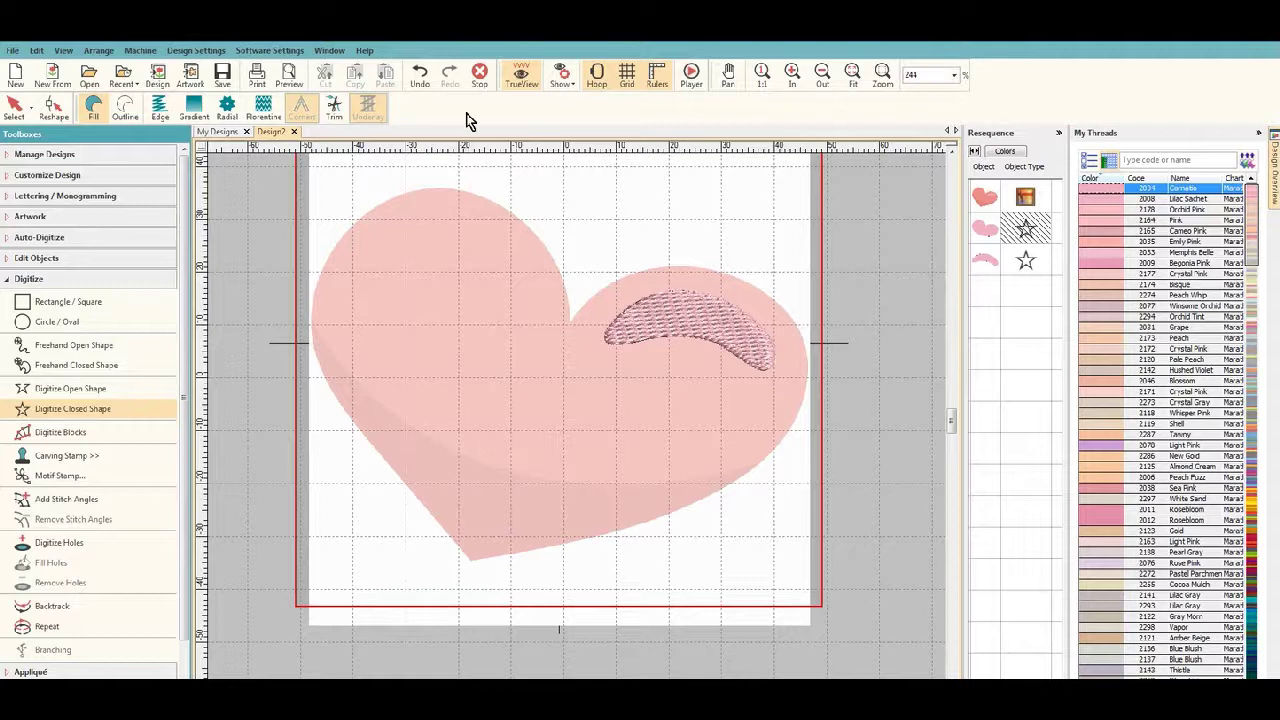
left_click(14, 108)
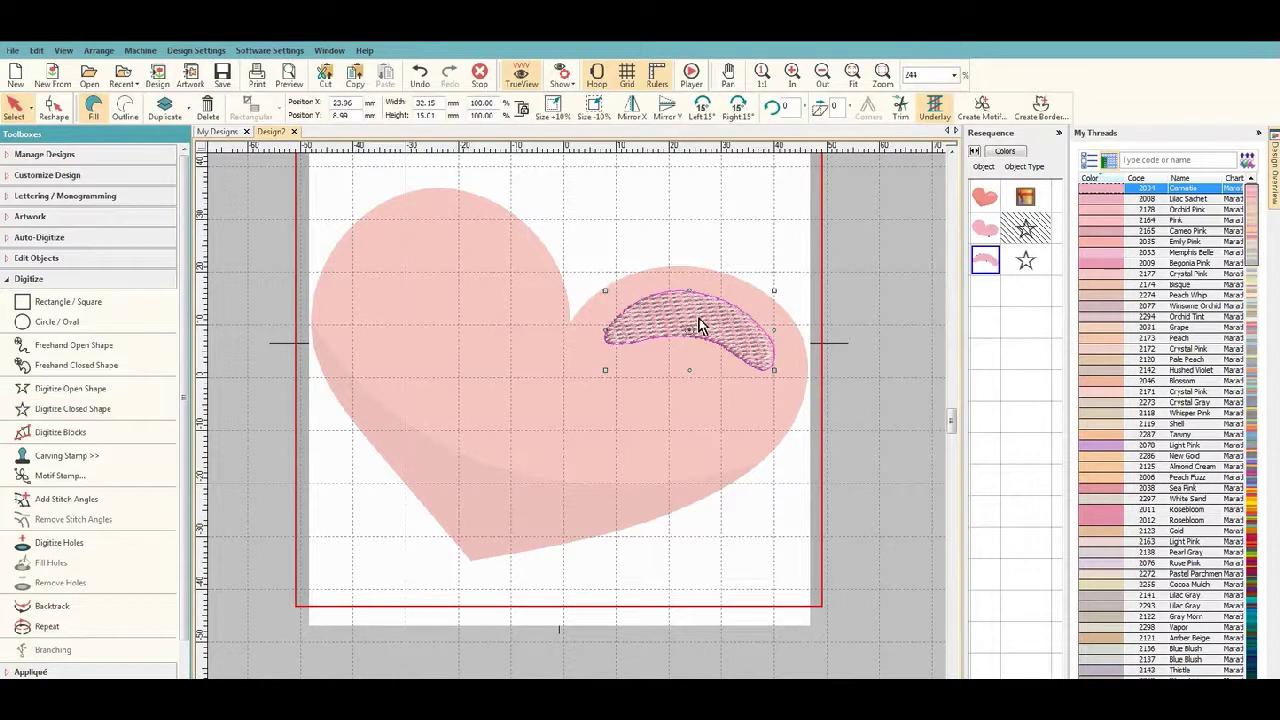
left_click(1112, 275)
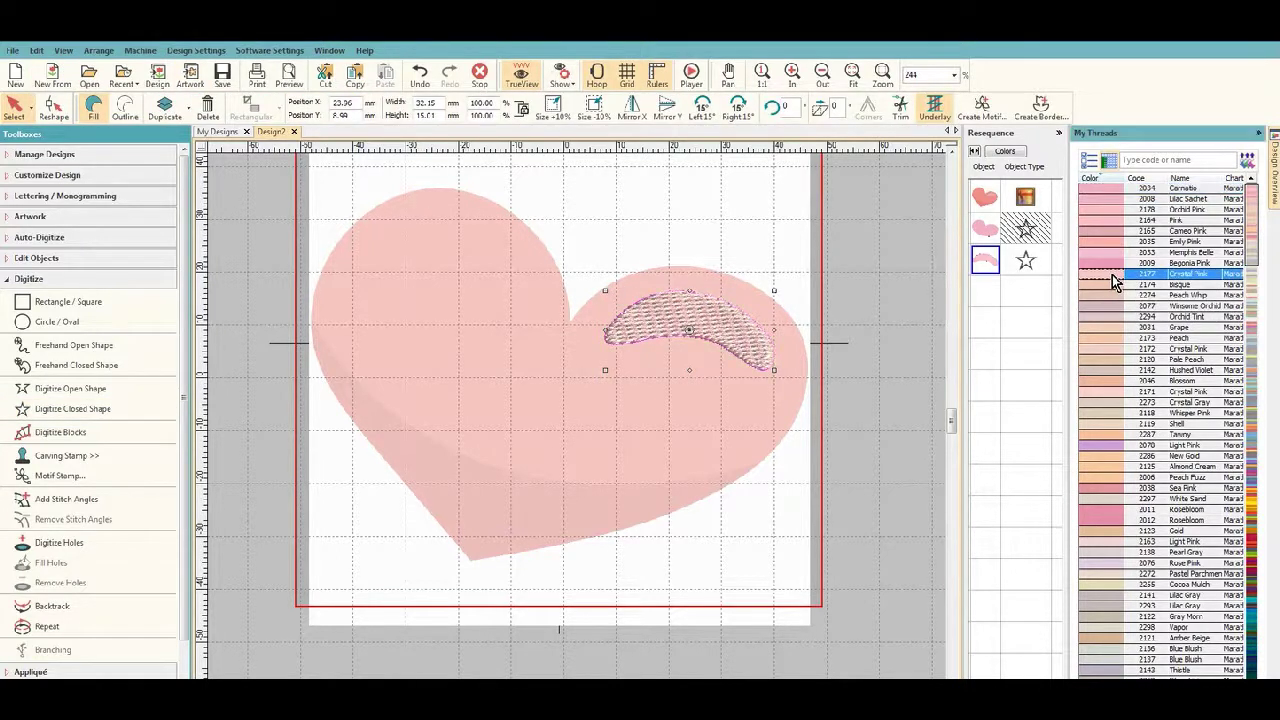
Unhide all objects to view the highlight over the main heart fill, and hide the main fill again
right_click(988, 223)
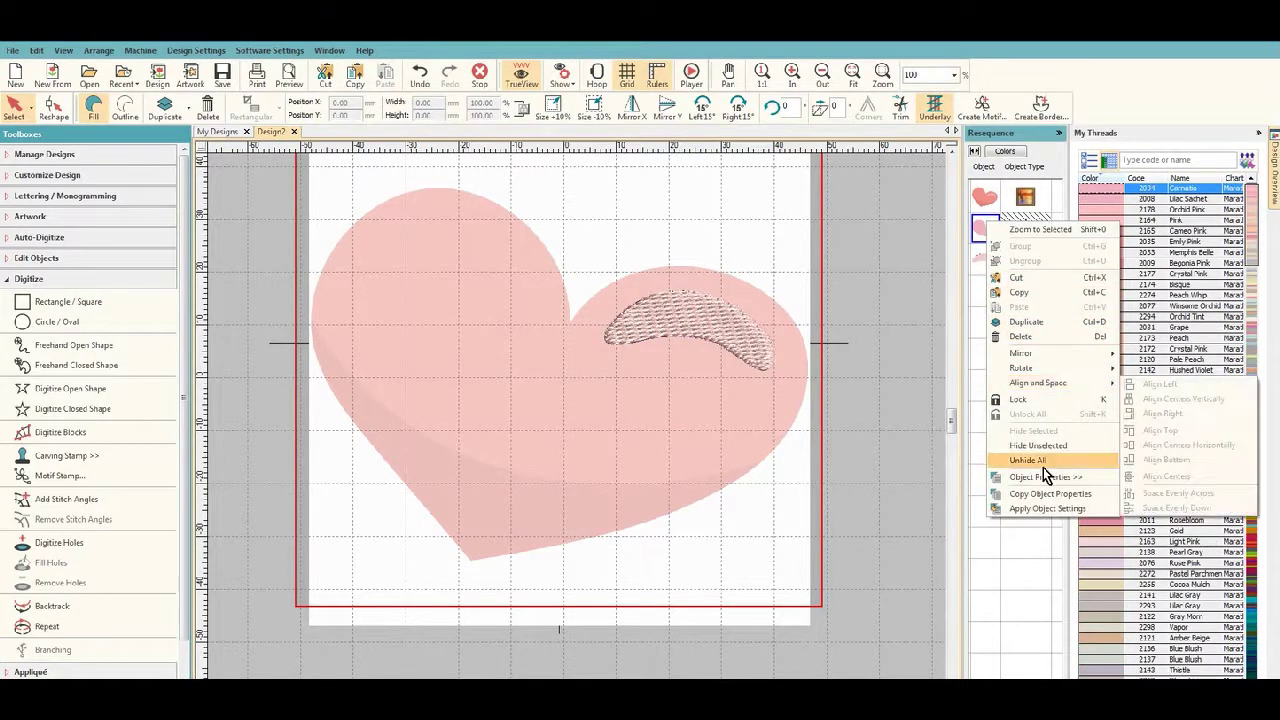
left_click(1045, 459)
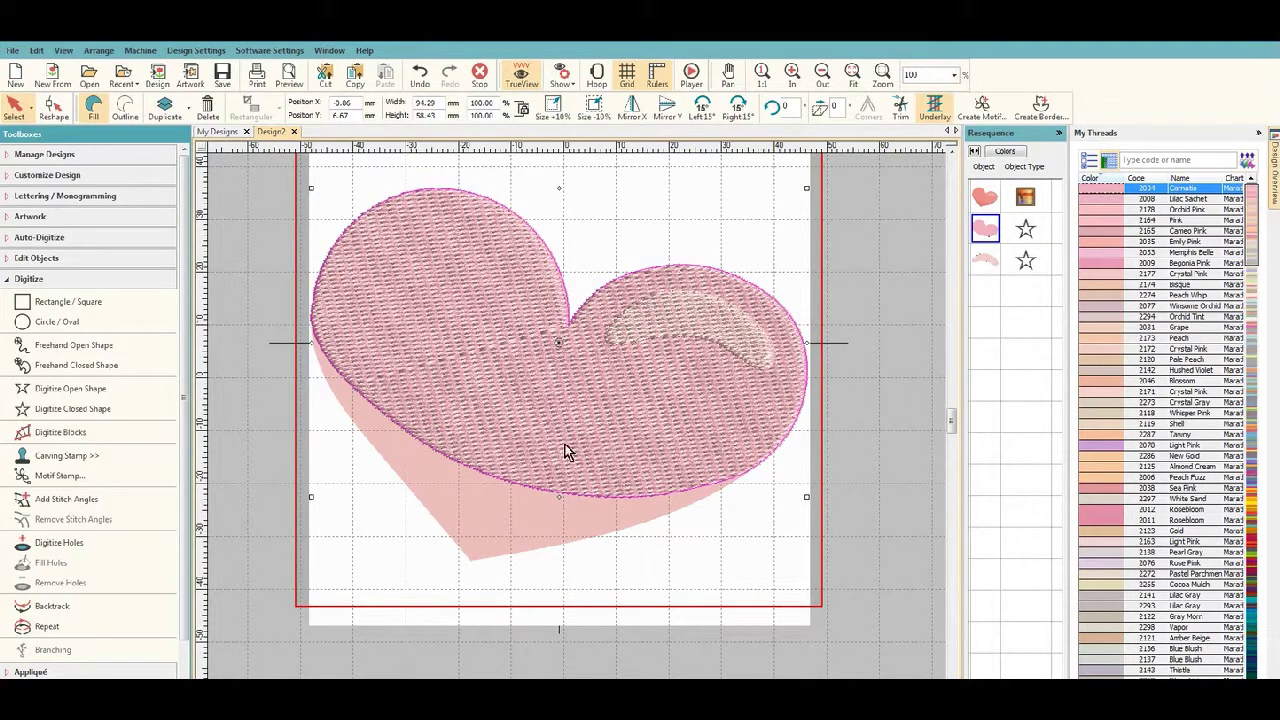
right_click(995, 232)
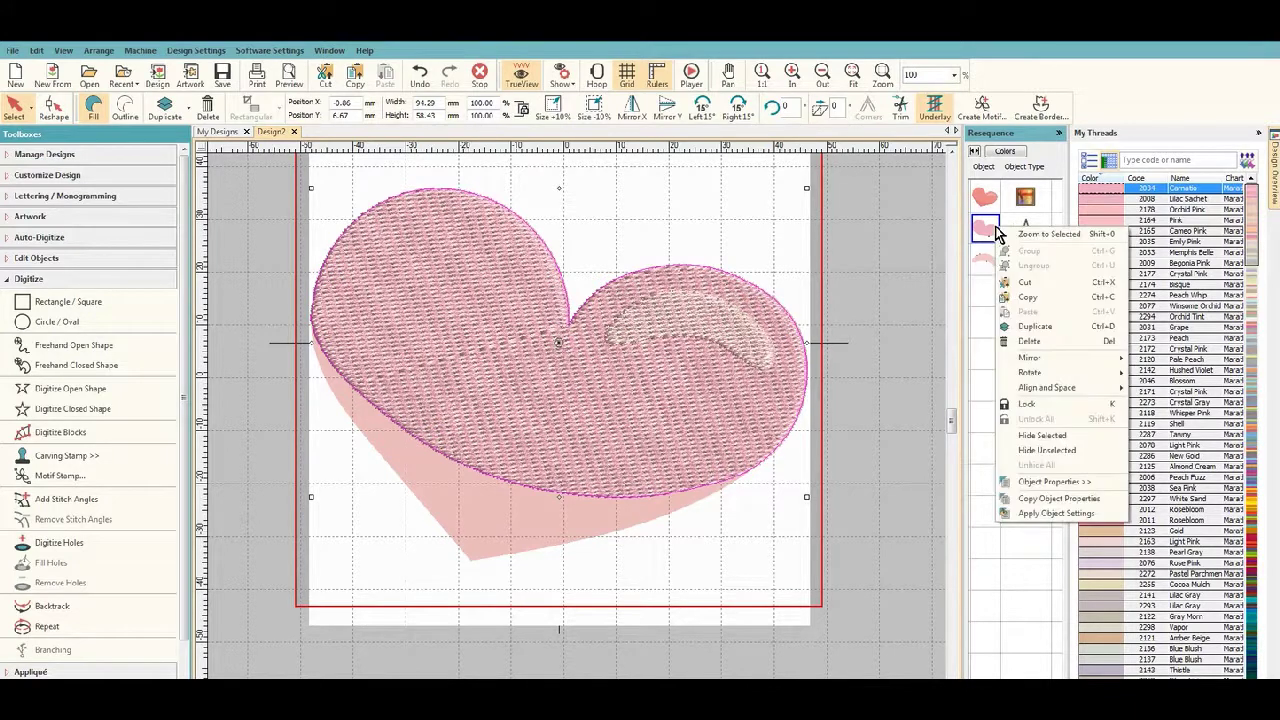
left_click(1062, 437)
left_click(609, 494)
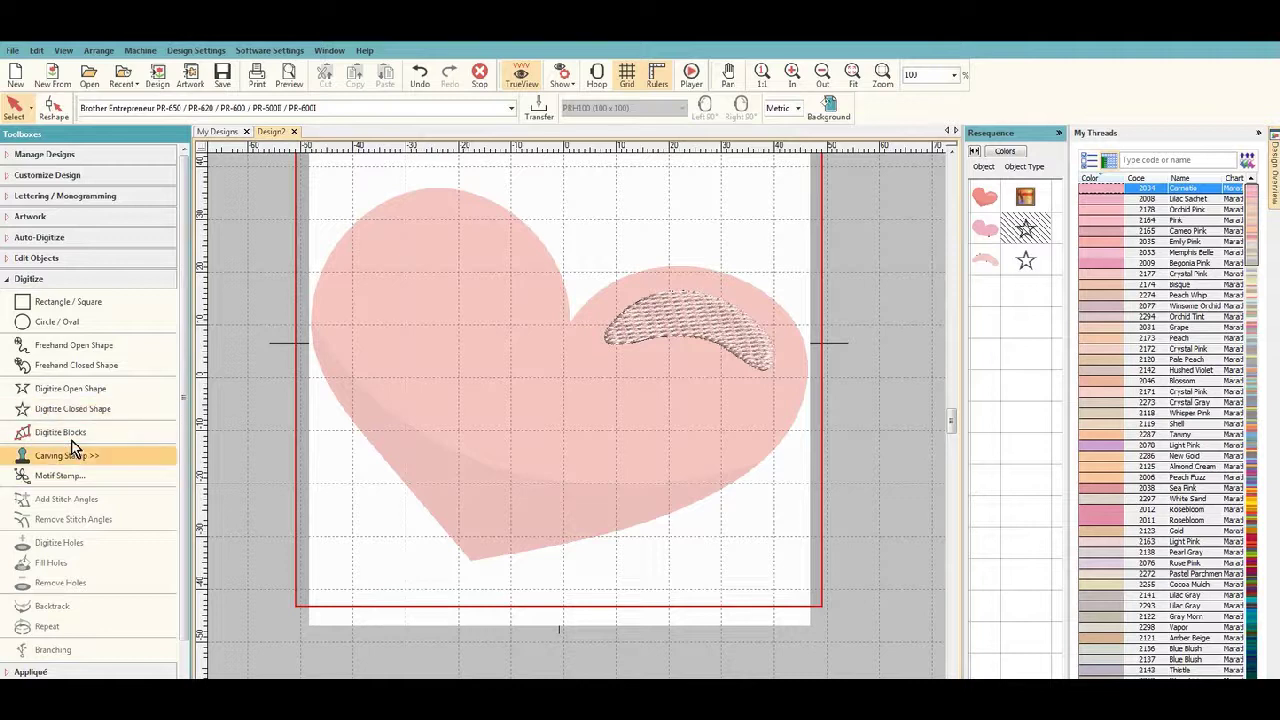
Start a closed shape for the lower shadow, tracing its curved upper edge from the heart's left side to its right side
left_click(90, 410)
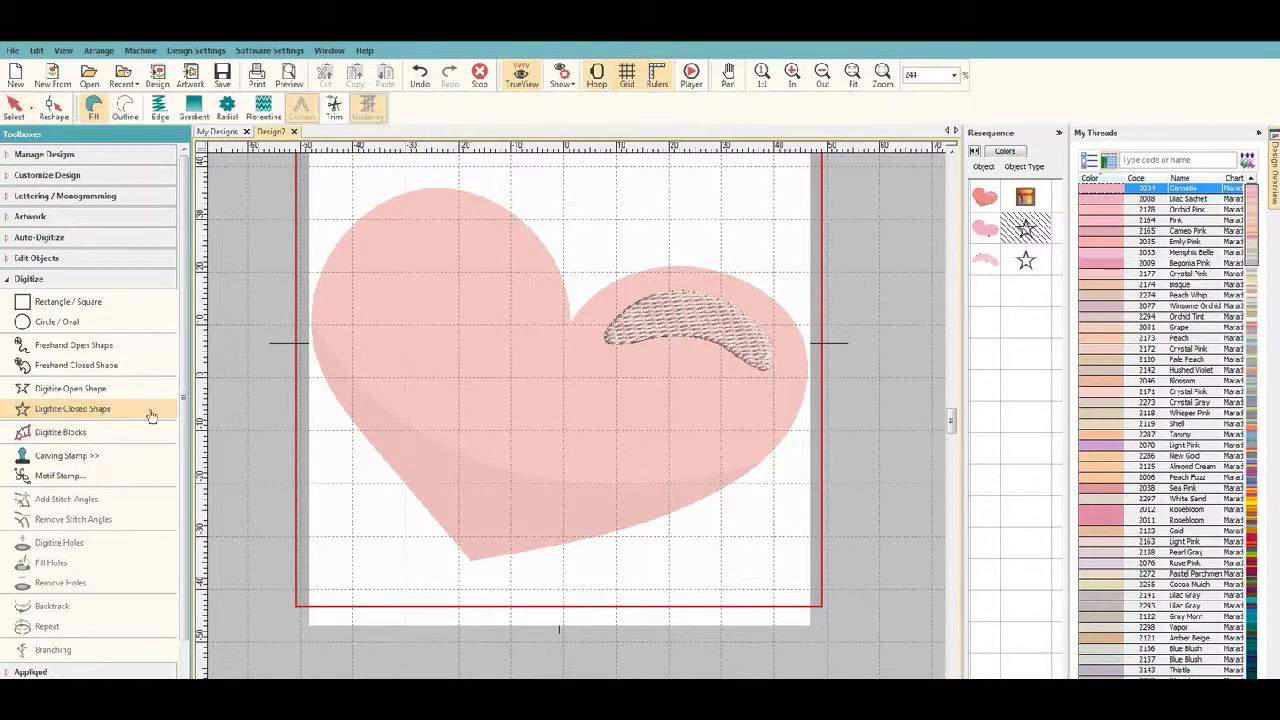
left_click(312, 325)
left_click(423, 435)
left_click(624, 483)
left_click(707, 477)
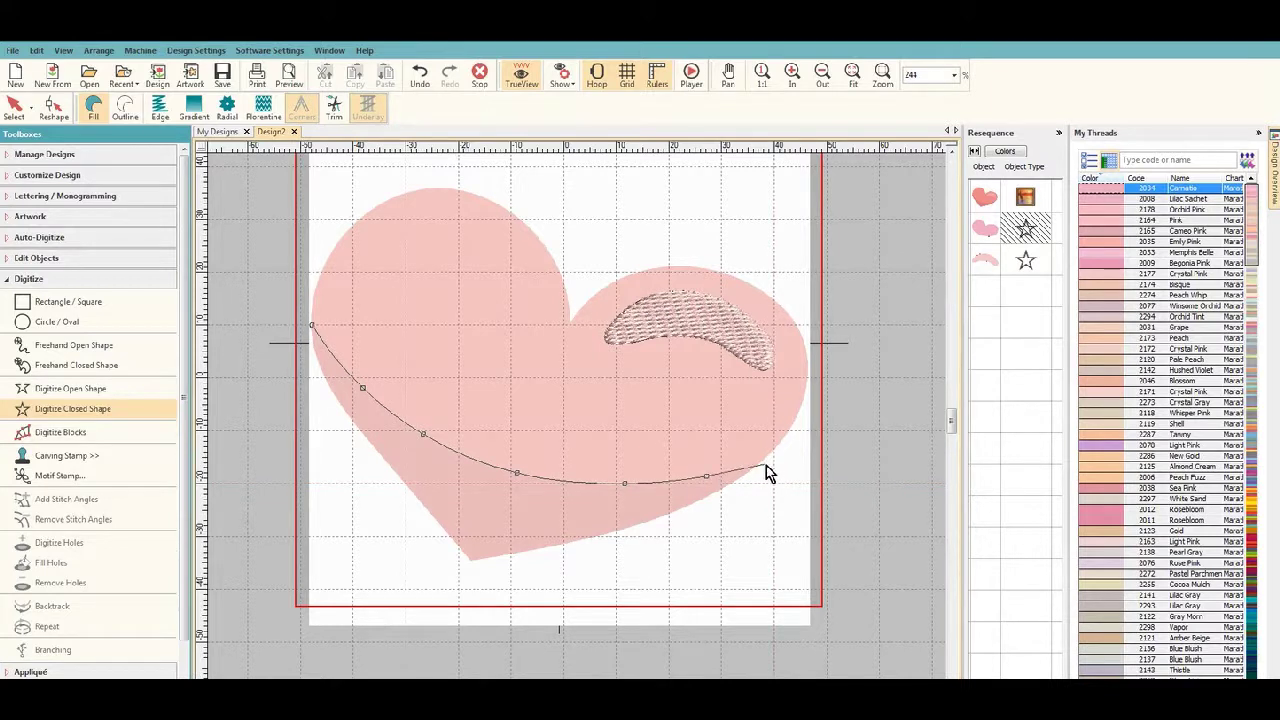
left_click(760, 463)
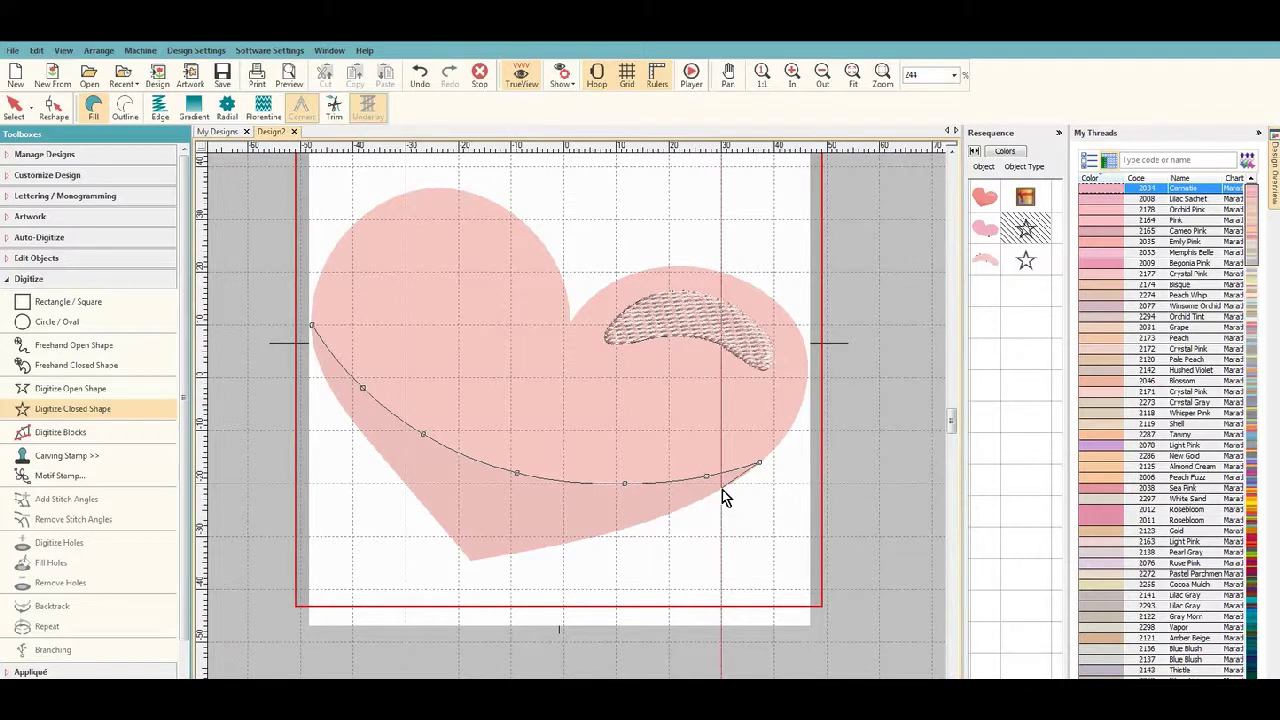
Continue the shadow shape along the lower right edge, around the tip and up the left edge, completing a fill about 85 by 44 mm
left_click(722, 490)
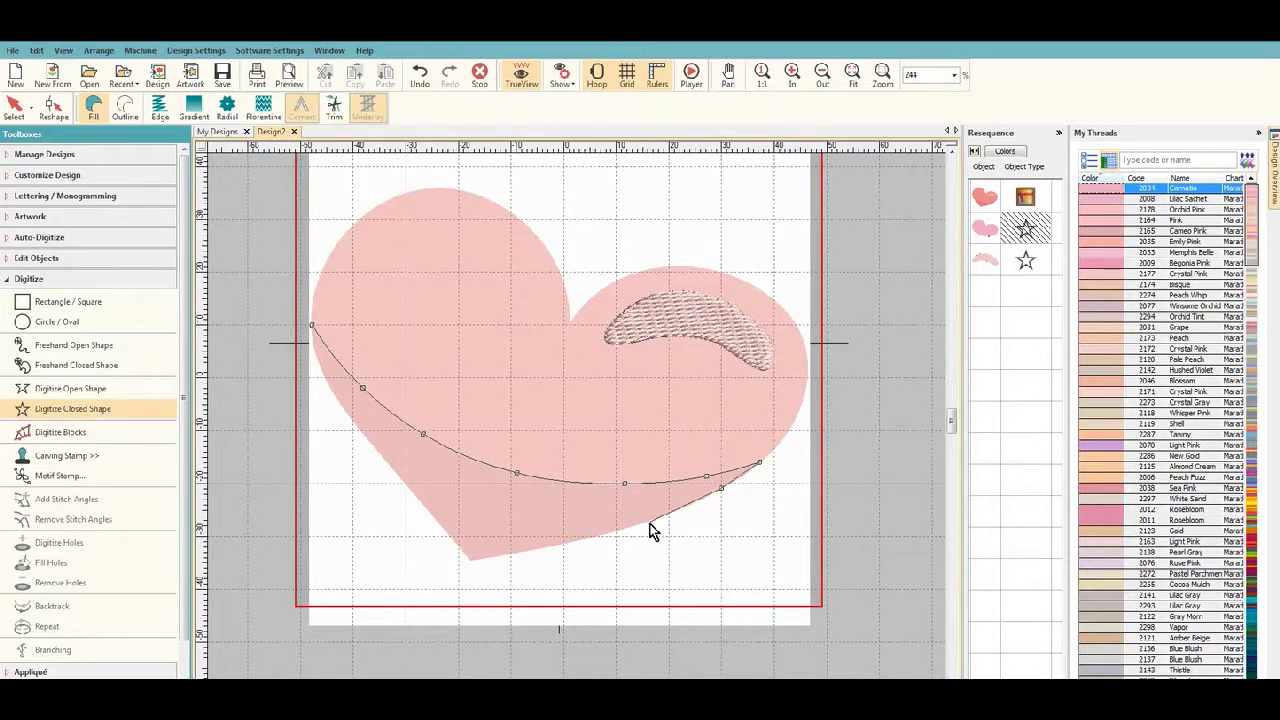
left_click(647, 522)
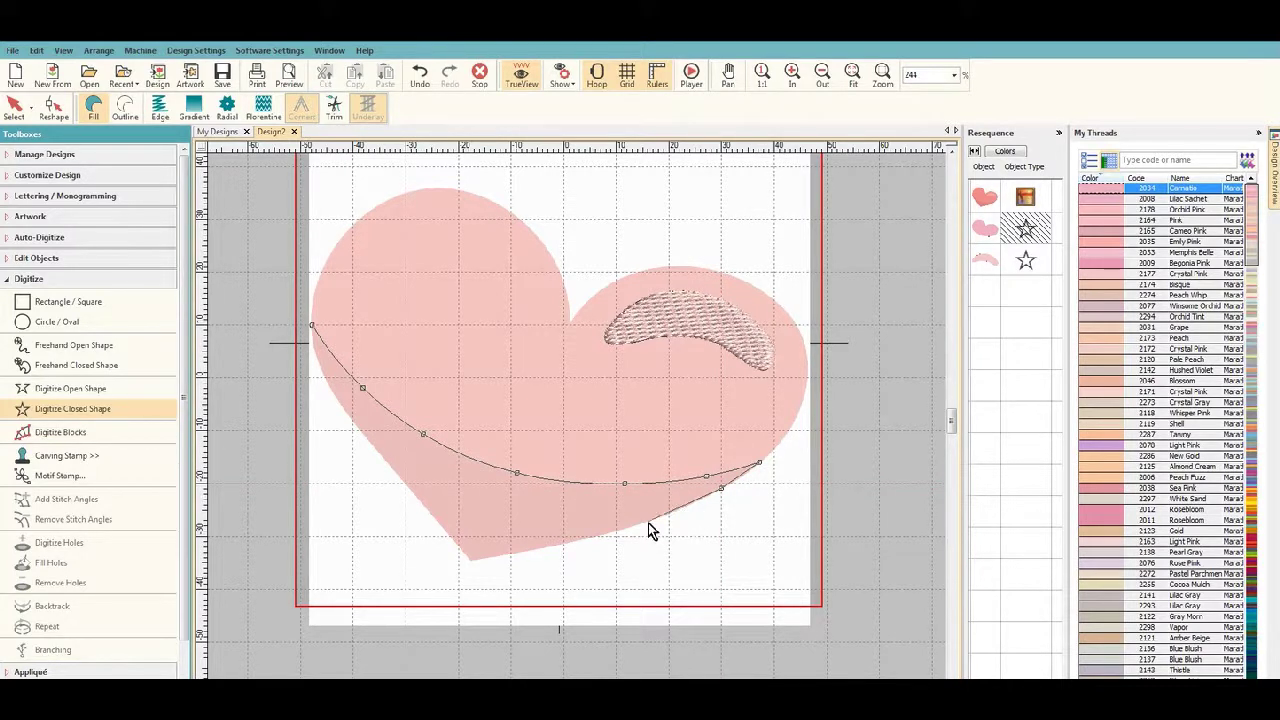
left_click(549, 547)
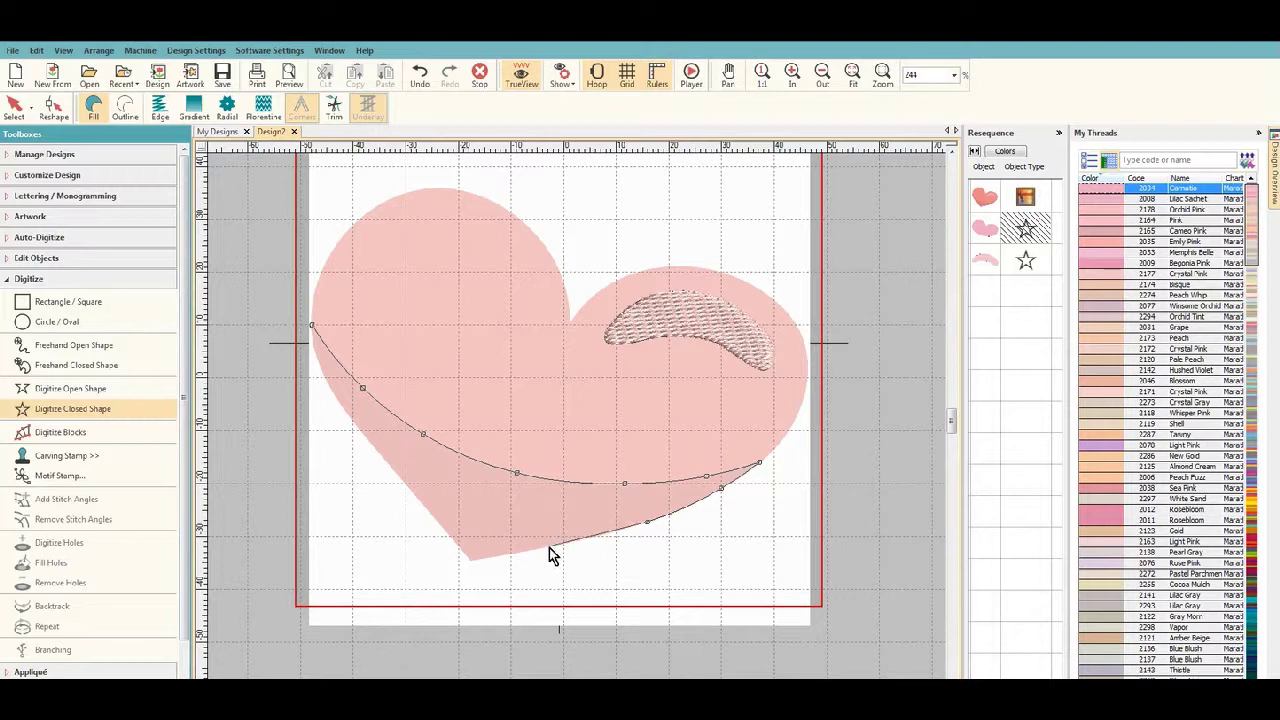
left_click(471, 563)
left_click(386, 461)
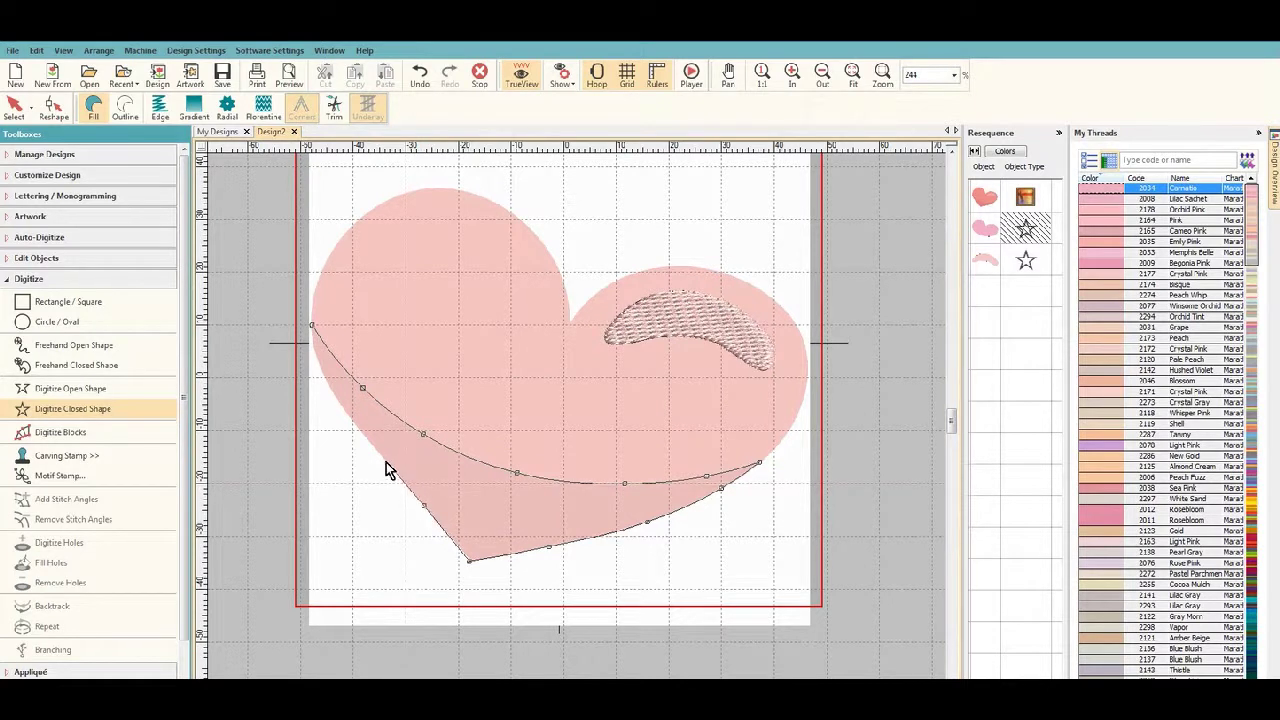
left_click(353, 422)
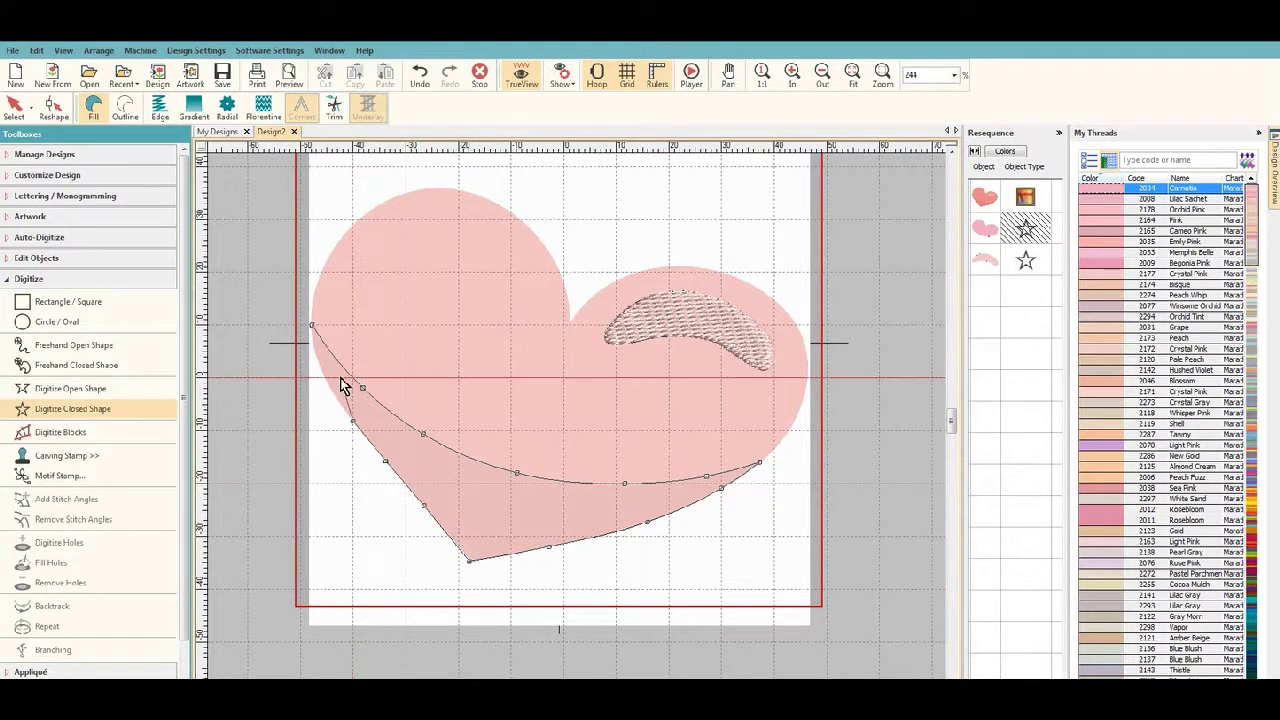
left_click(326, 379)
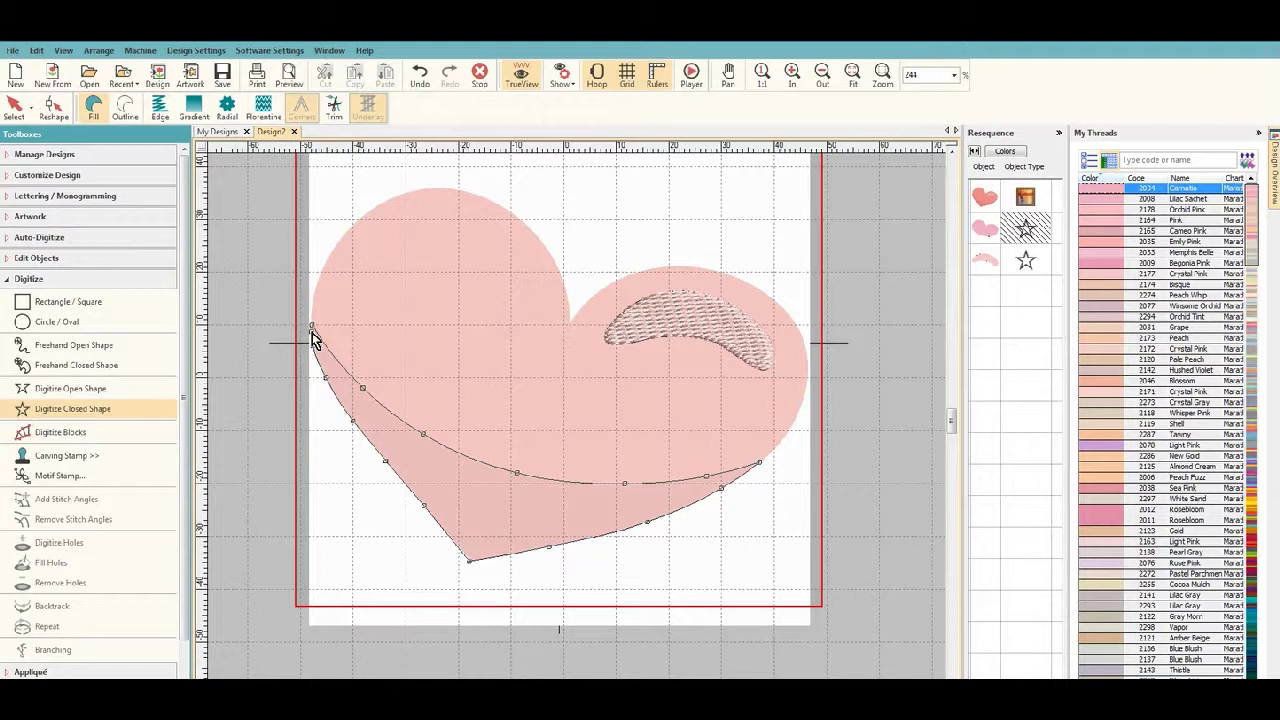
key("Return")
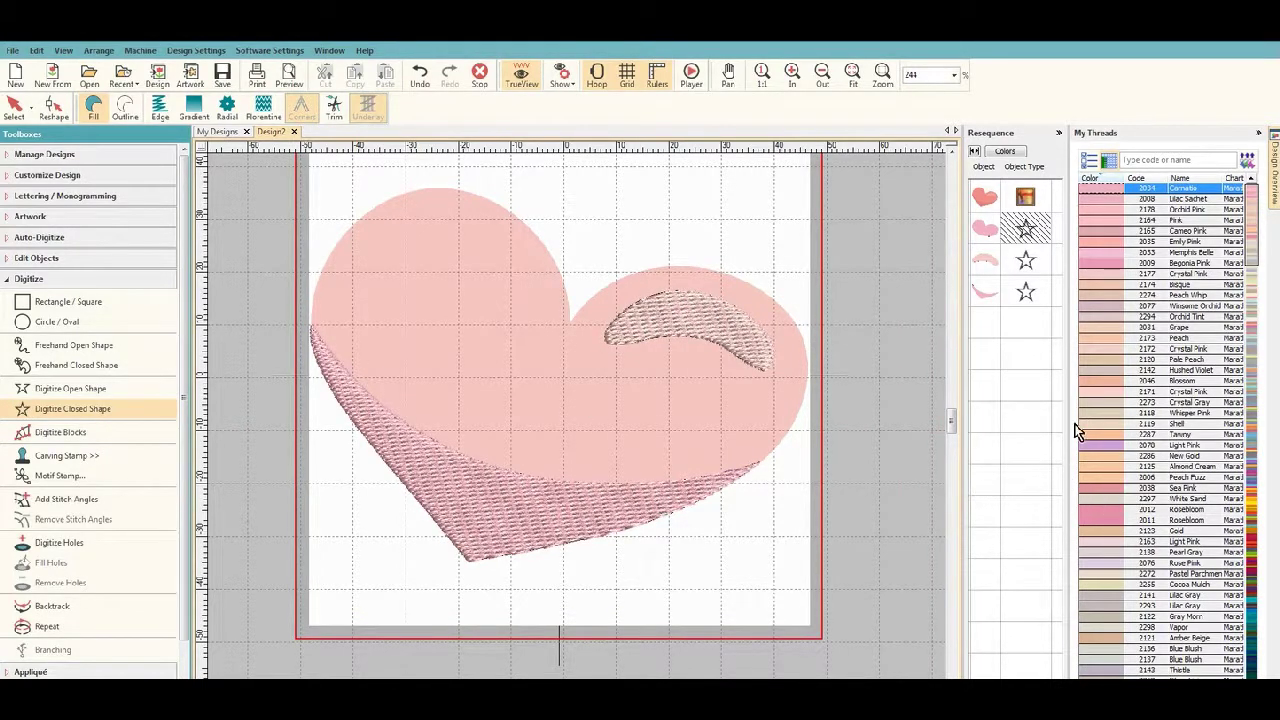
Recolor the lower shadow fill with thread 2011 Rosebloom and deselect it
left_click(985, 295)
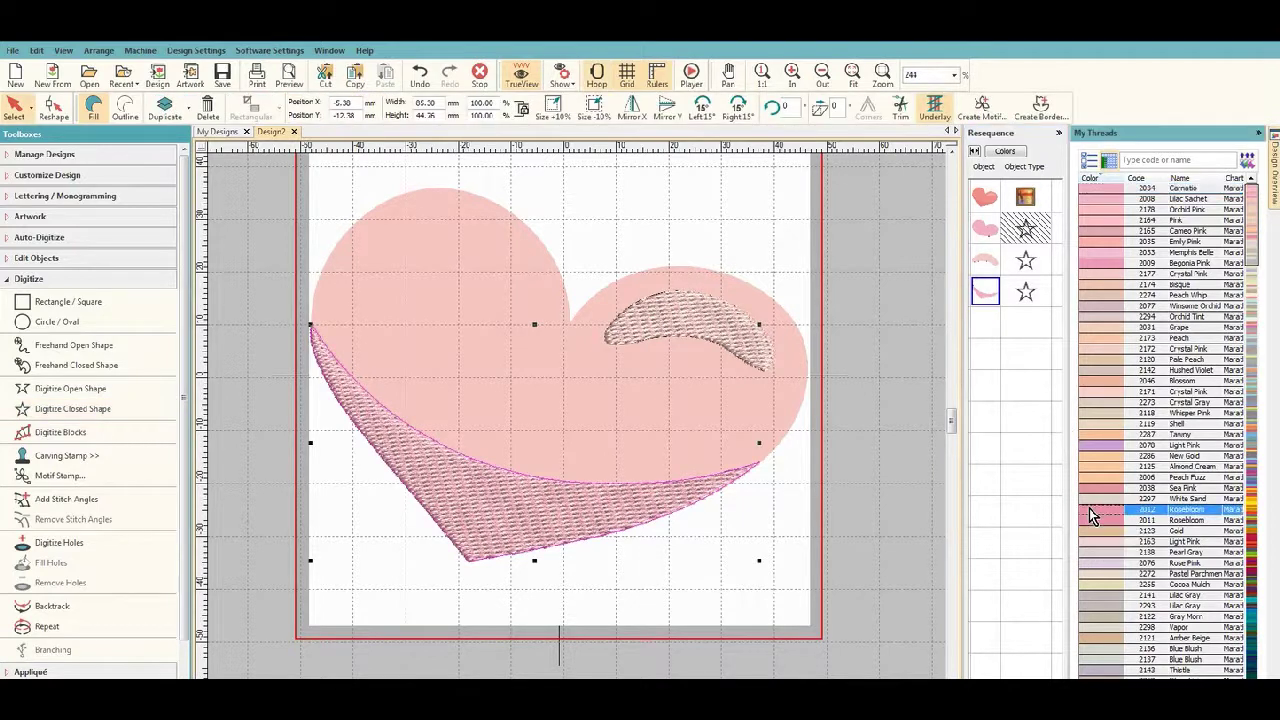
left_click(1089, 508)
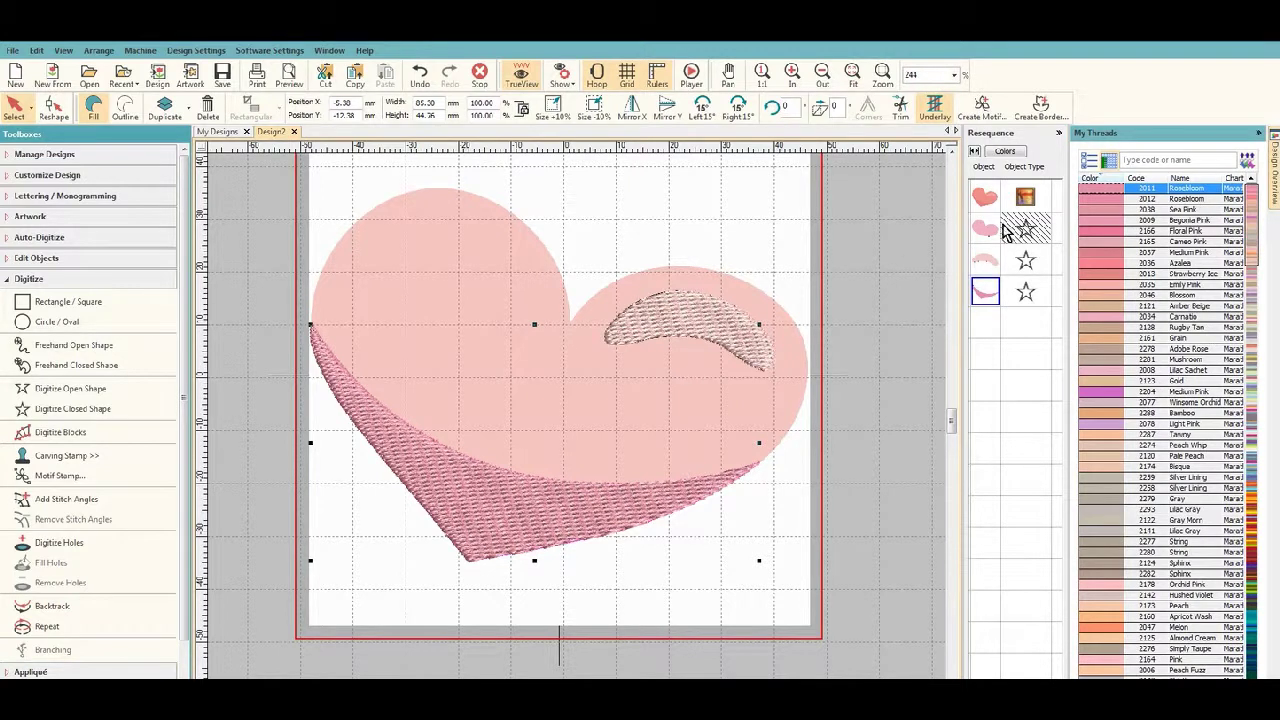
key("Escape")
Unhide the main heart fill so that all three fills are shown together
left_click(992, 231)
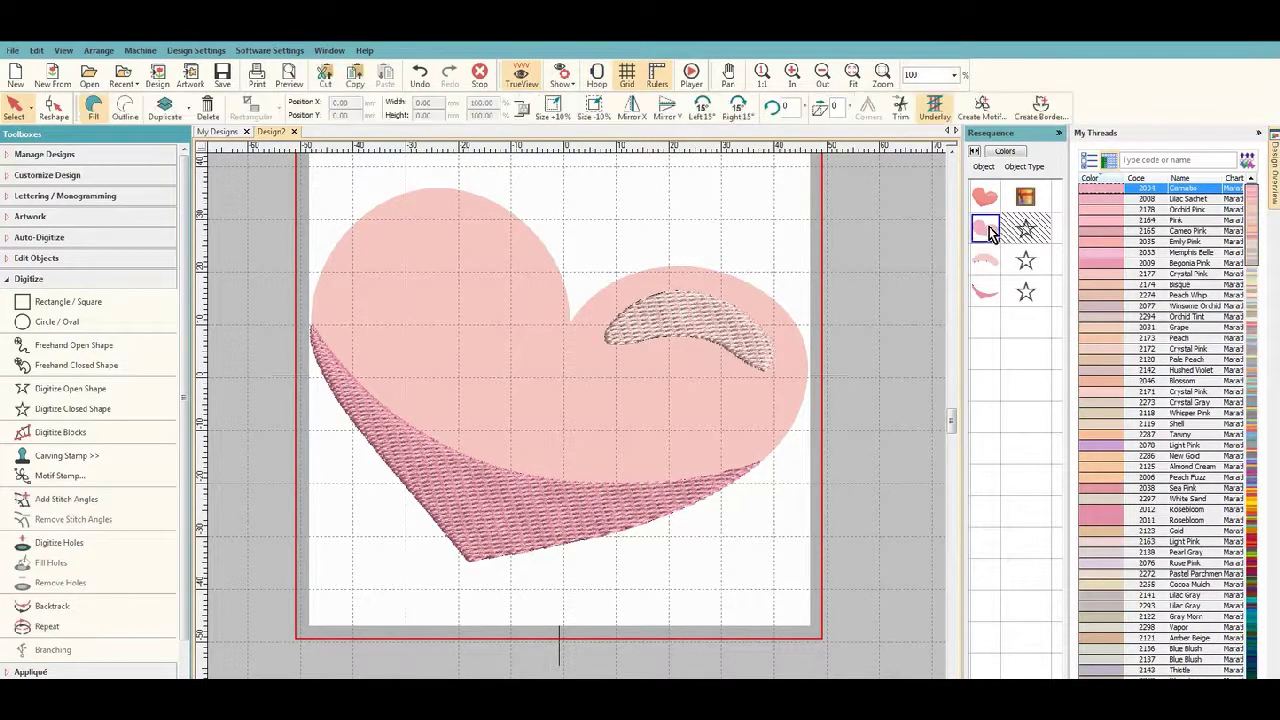
right_click(992, 231)
left_click(1030, 465)
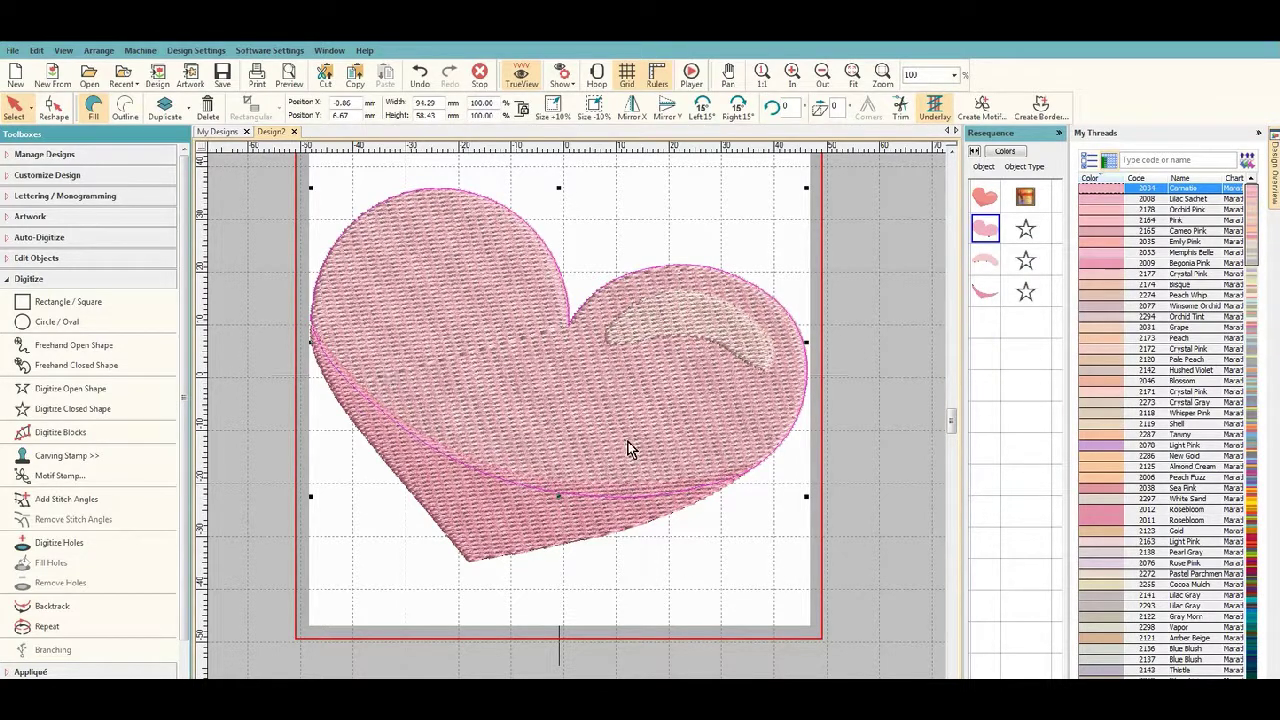
left_click(12, 280)
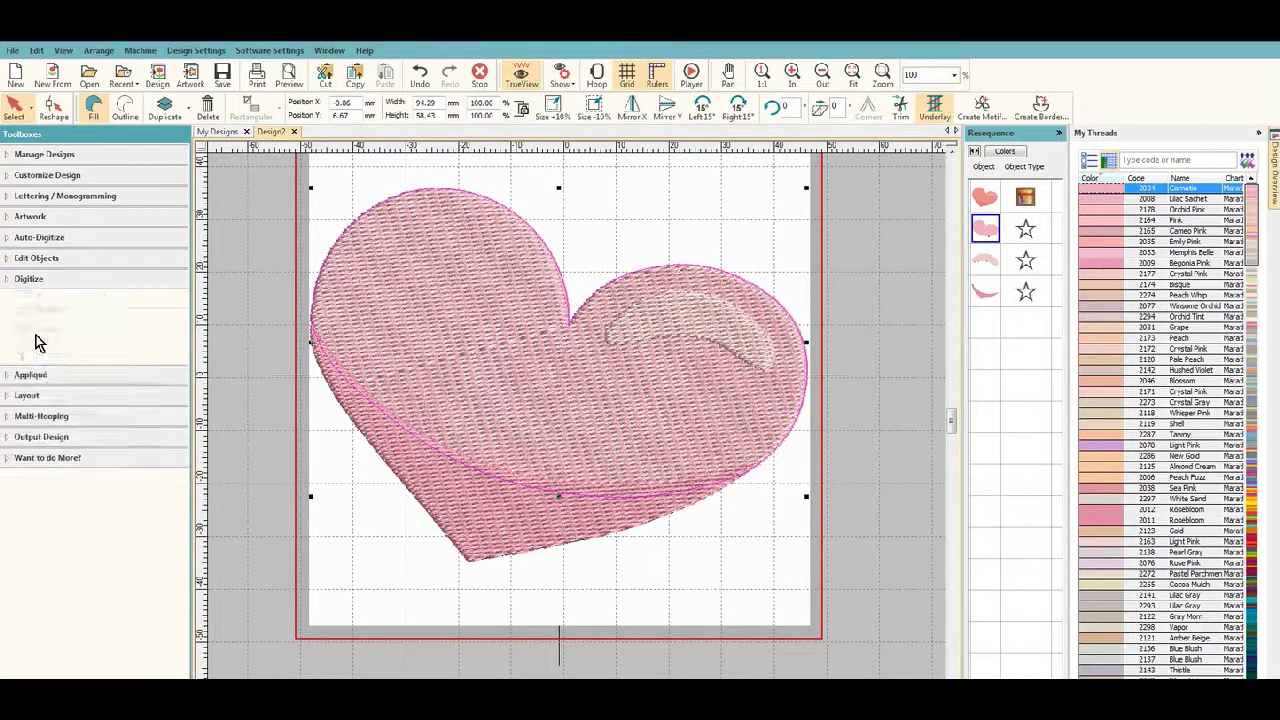
Hide the highlight fill to inspect the heart stitching beneath it, and unhide all objects again
left_click(986, 262)
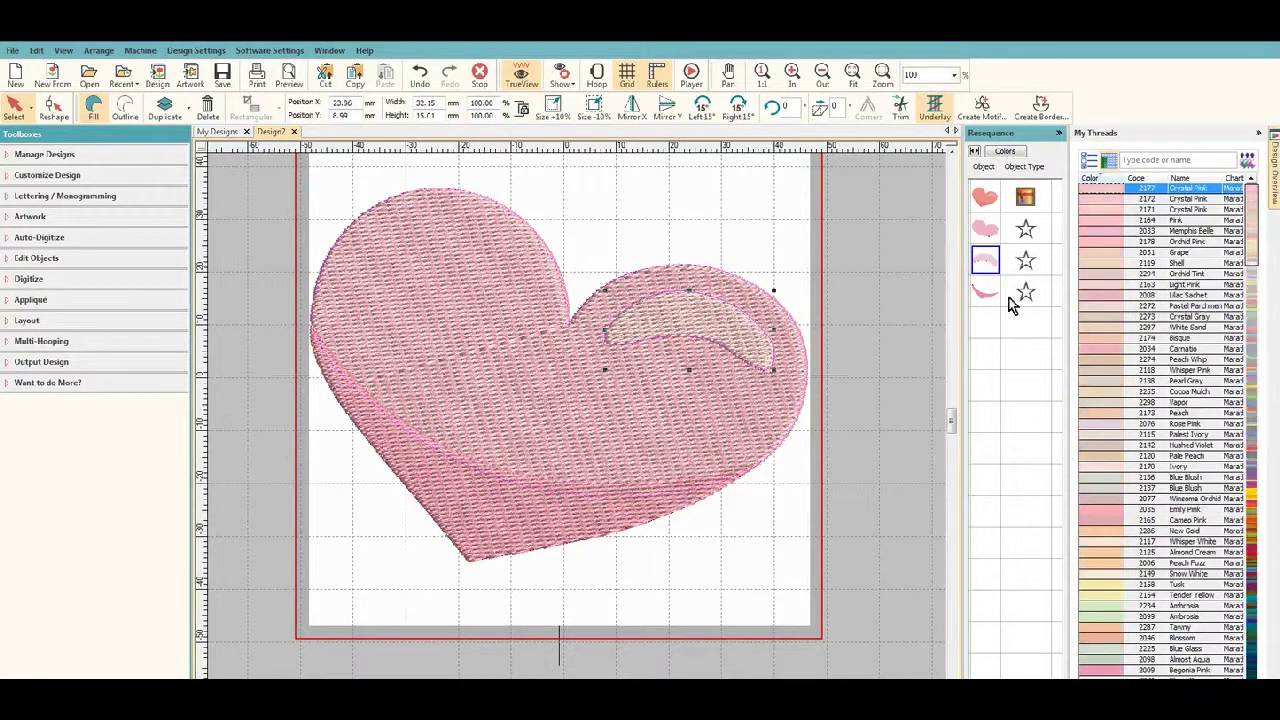
right_click(1022, 258)
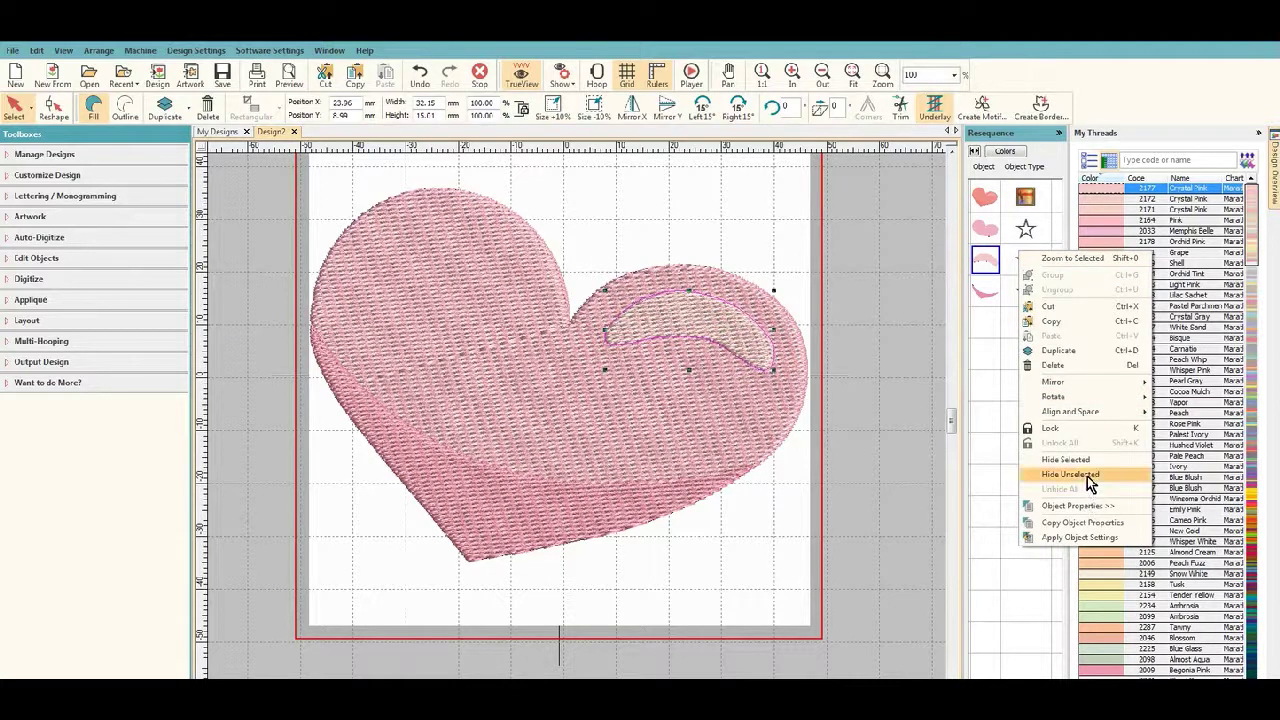
left_click(1066, 459)
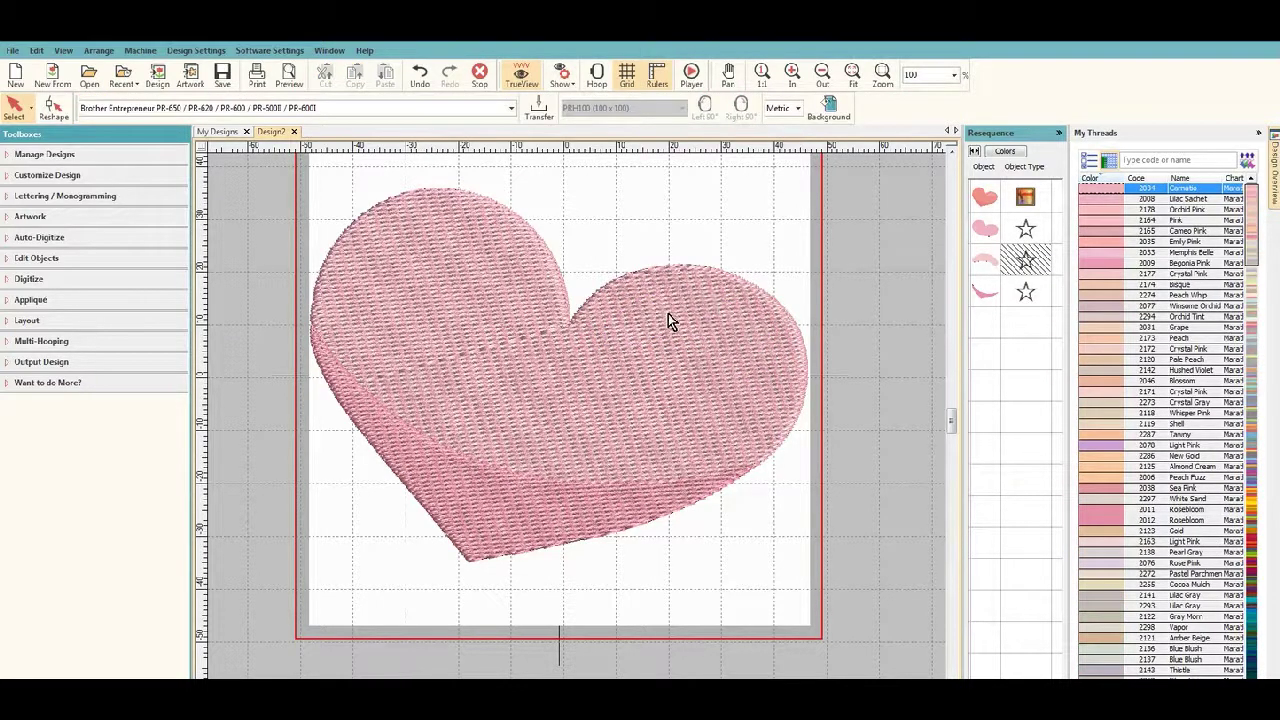
left_click(995, 262)
right_click(1000, 260)
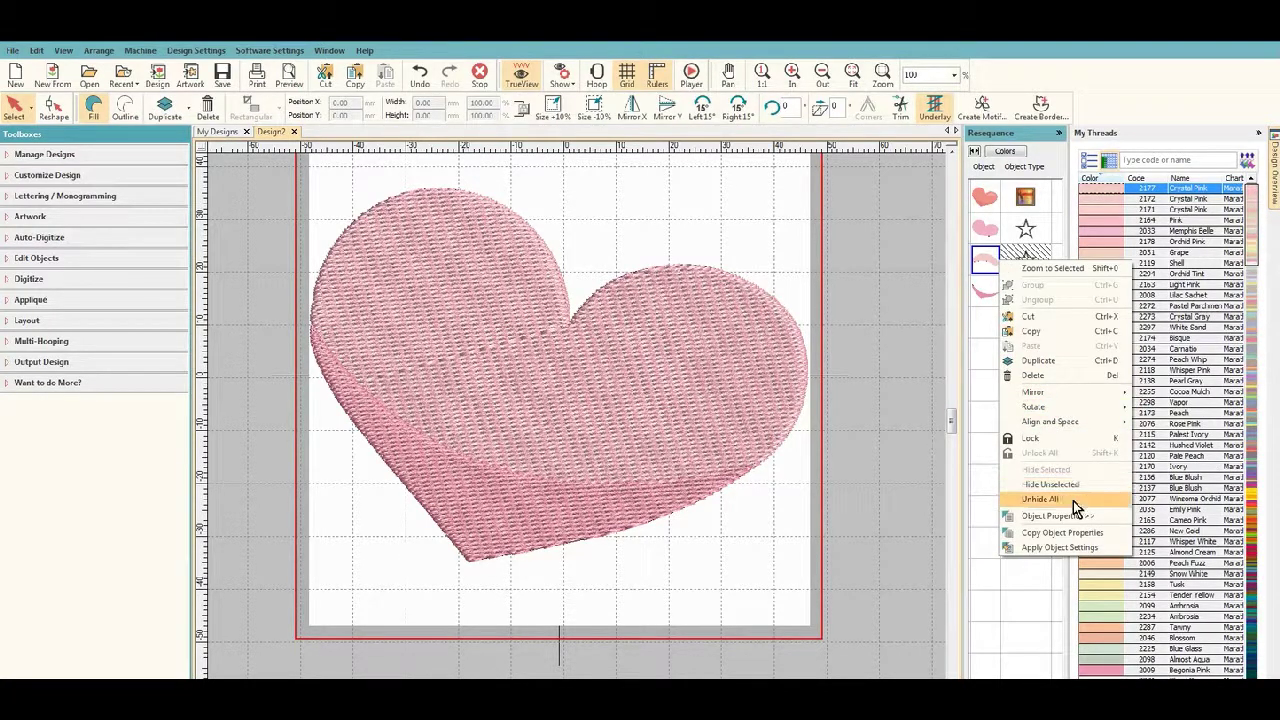
left_click(1040, 499)
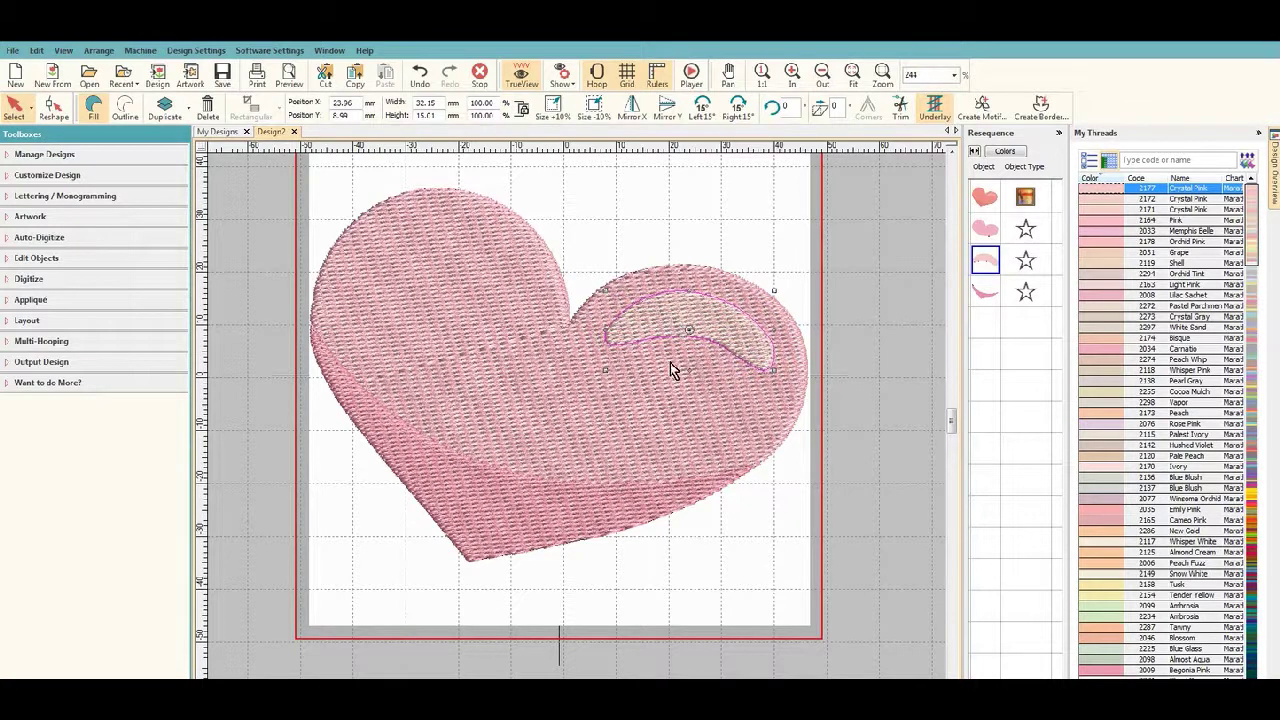
Remove the overlap beneath the highlight fill, and check the heart's cut-out by temporarily hiding the highlight
left_click(30, 258)
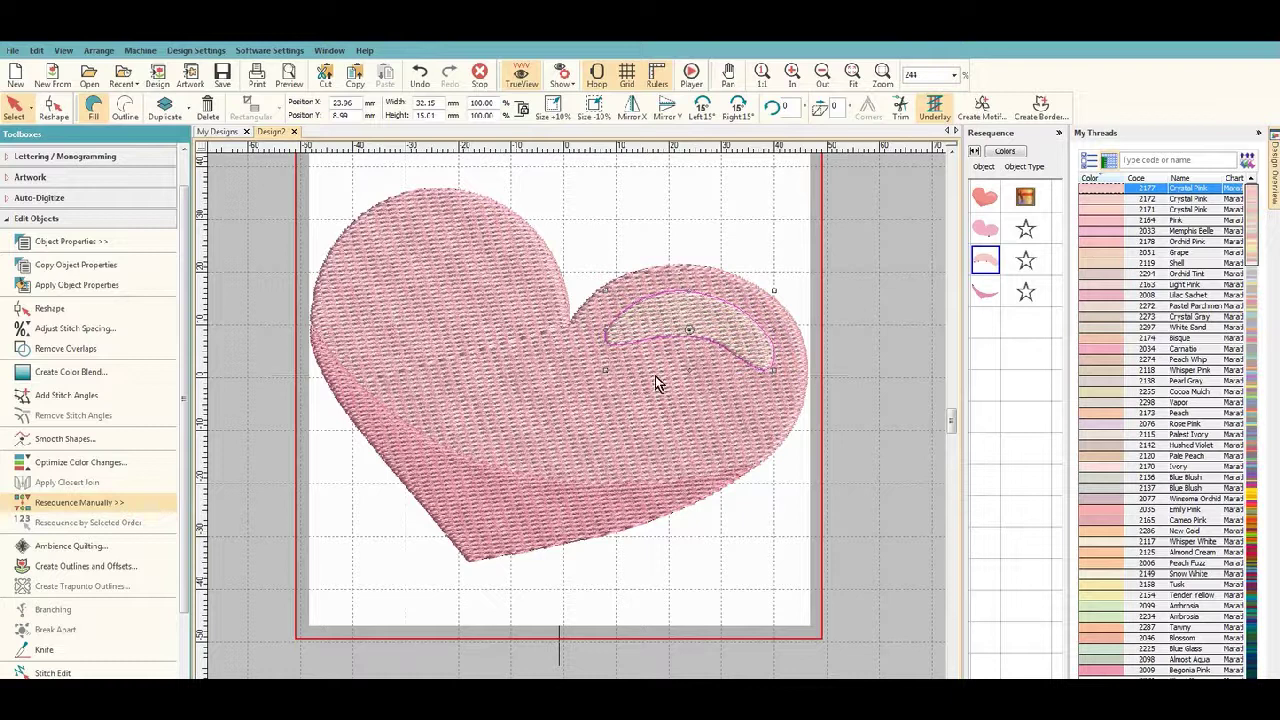
left_click(72, 352)
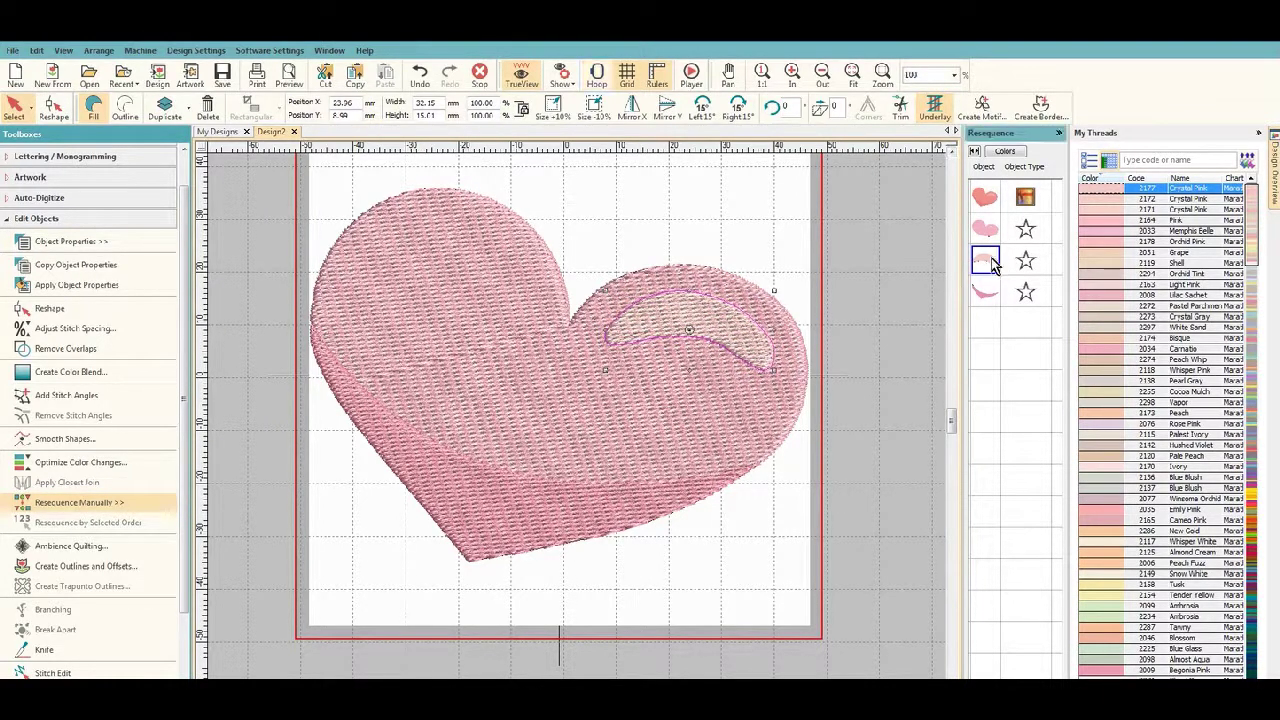
right_click(993, 262)
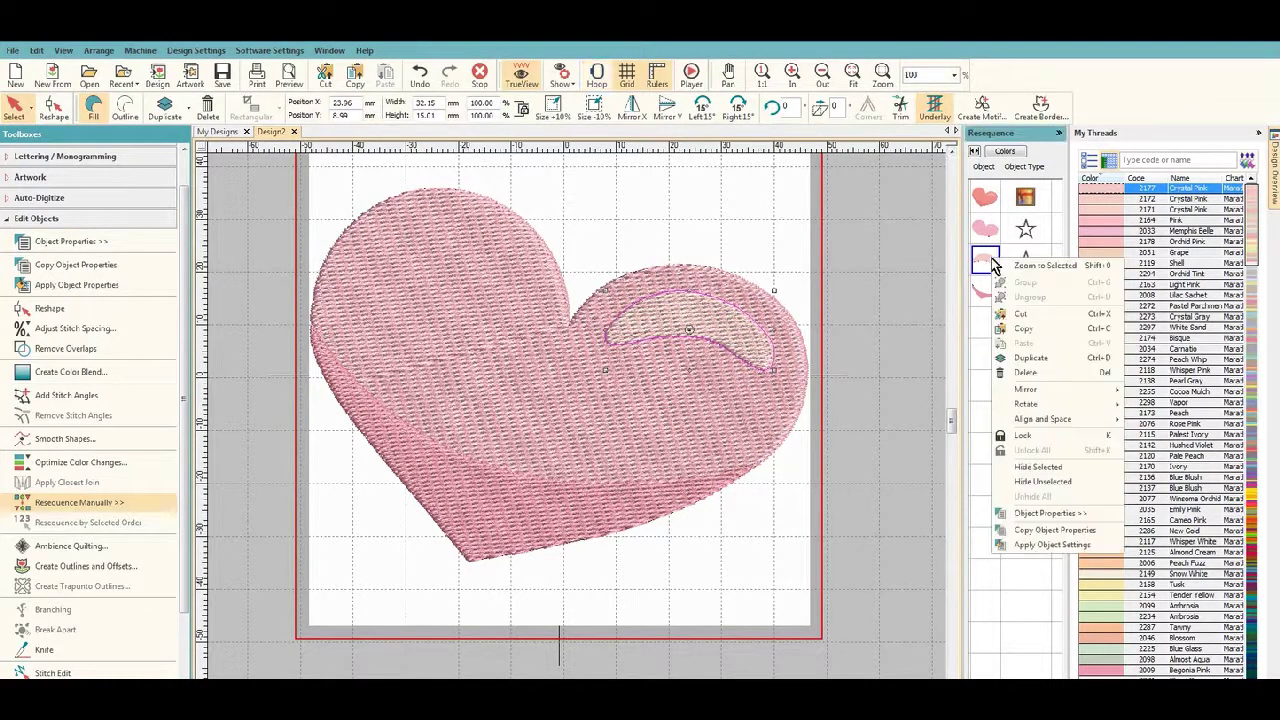
left_click(1048, 467)
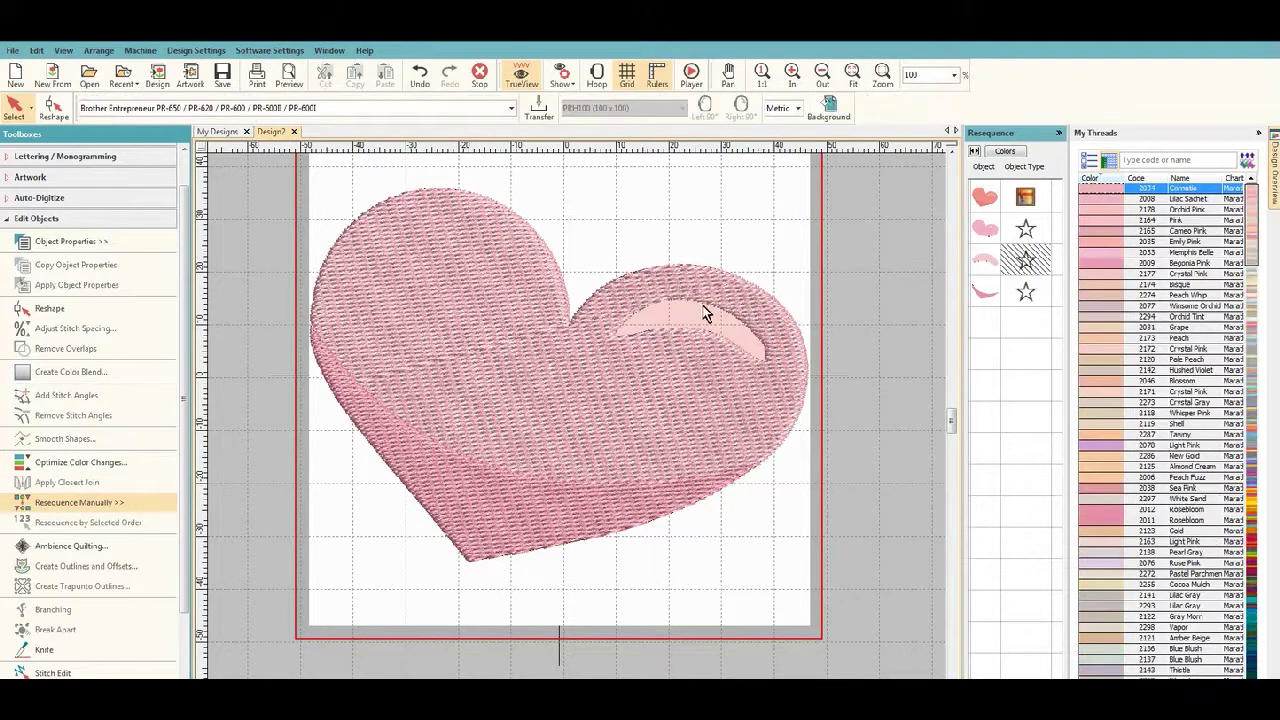
left_click(993, 262)
right_click(994, 263)
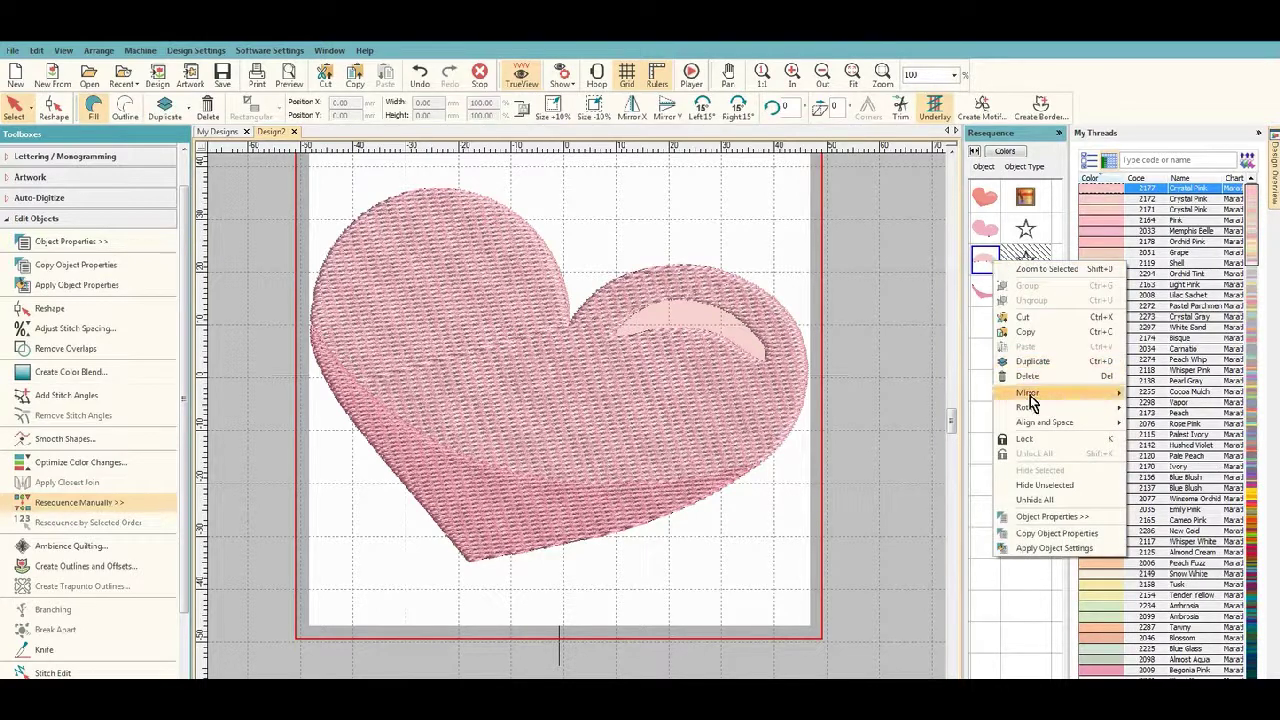
left_click(1035, 499)
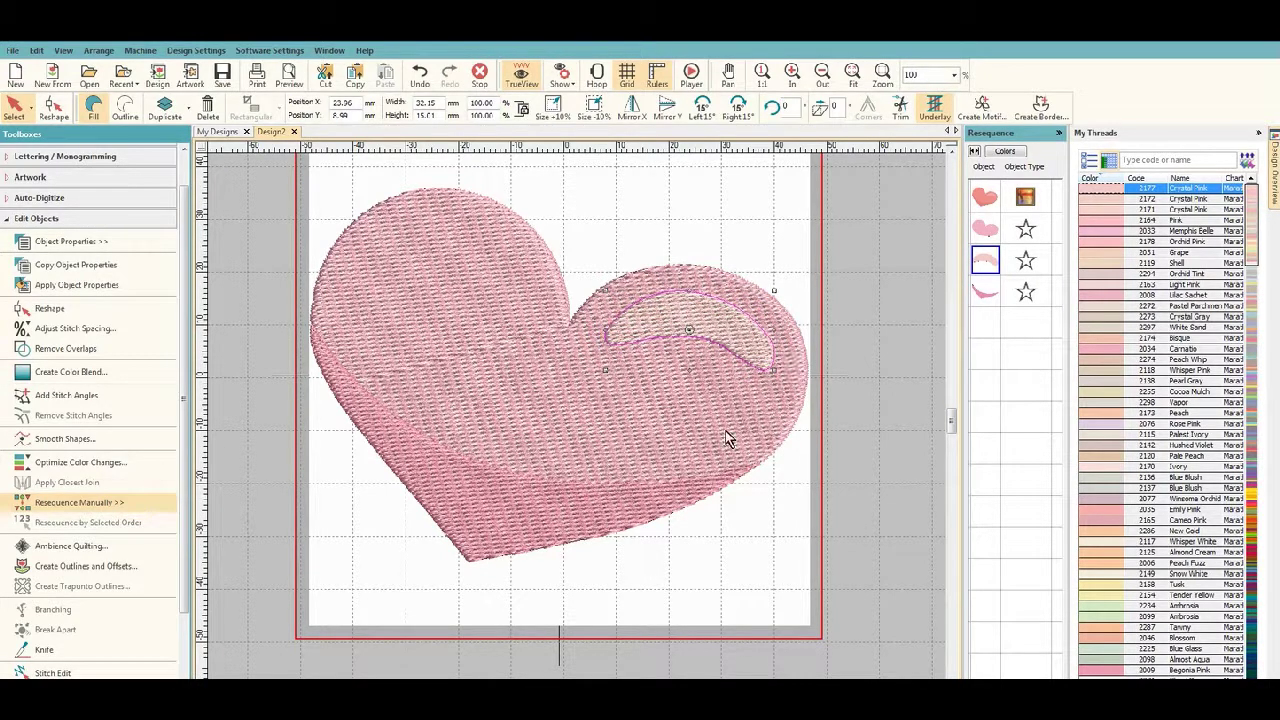
Add a diagonal stitch angle to the main heart fill, running from the upper left lobe to the lower right edge
left_click(492, 358)
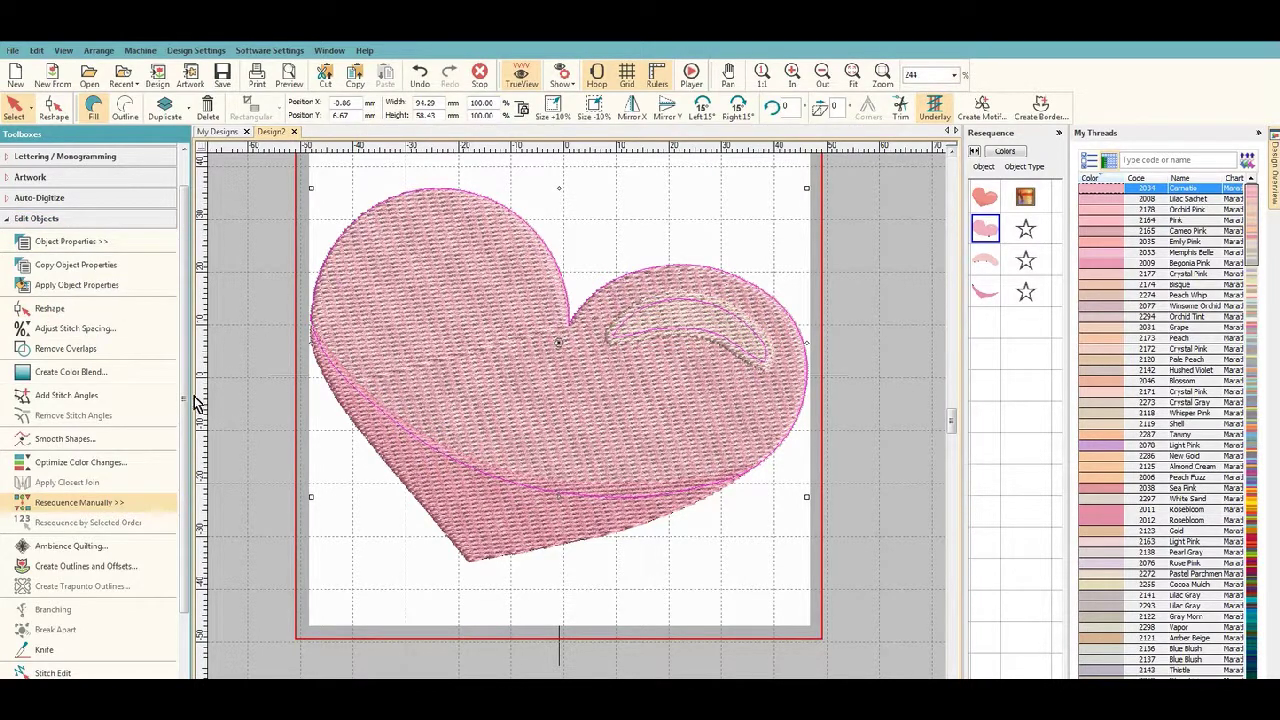
left_click(66, 395)
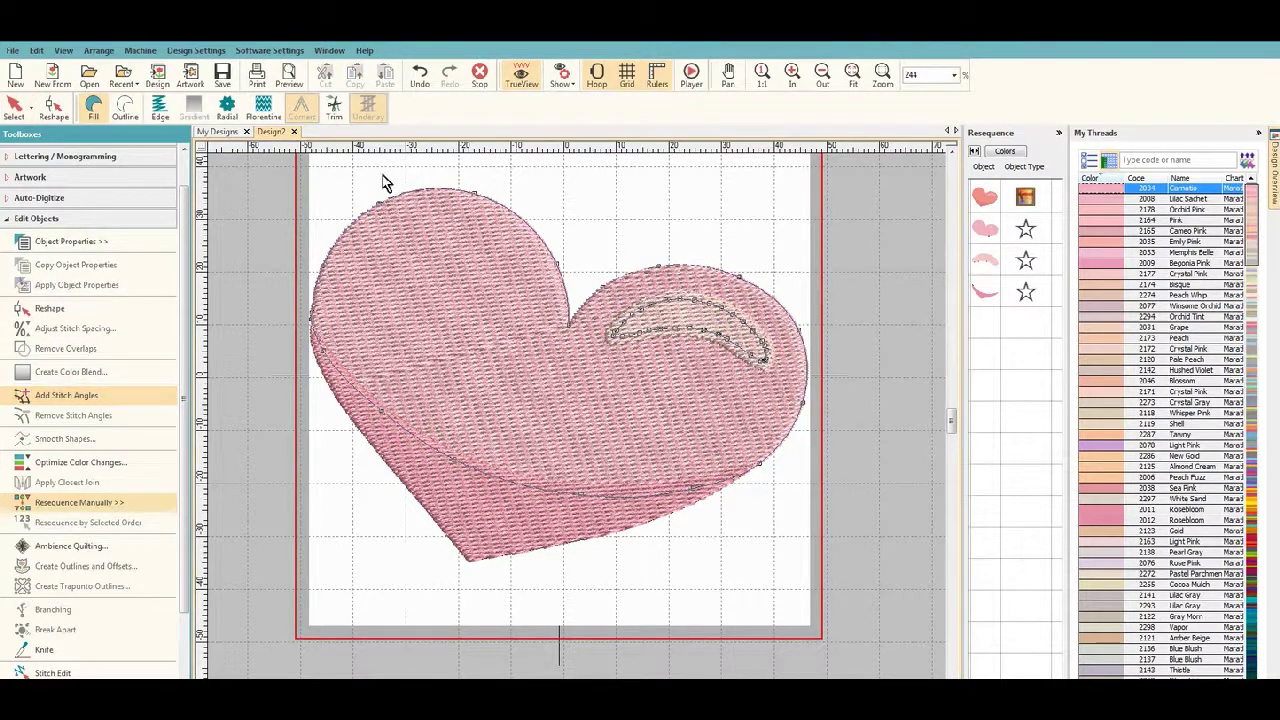
left_click_drag(398, 187, 763, 487)
key("Return")
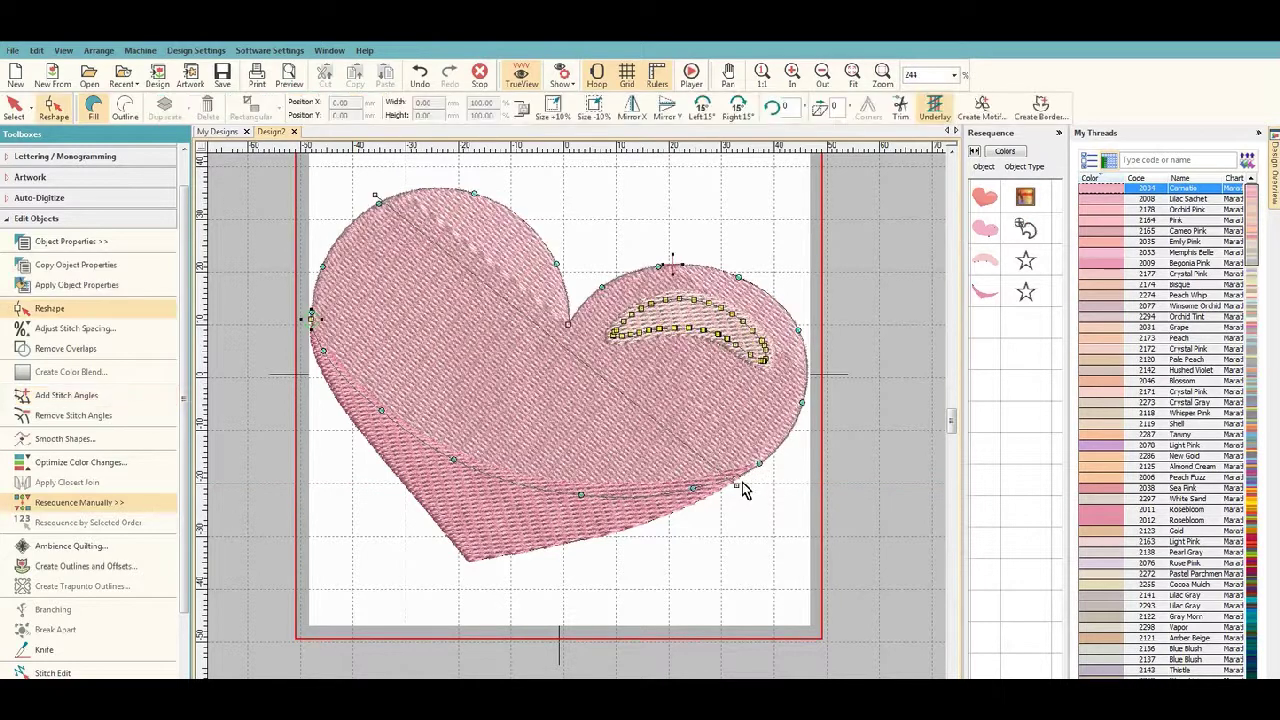
Reshape the main heart fill, moving its stitch start point to the left lobe's inner edge and its end point to the right lobe's outer edge
left_click(44, 310)
left_click_drag(471, 200, 537, 314)
left_click(546, 325)
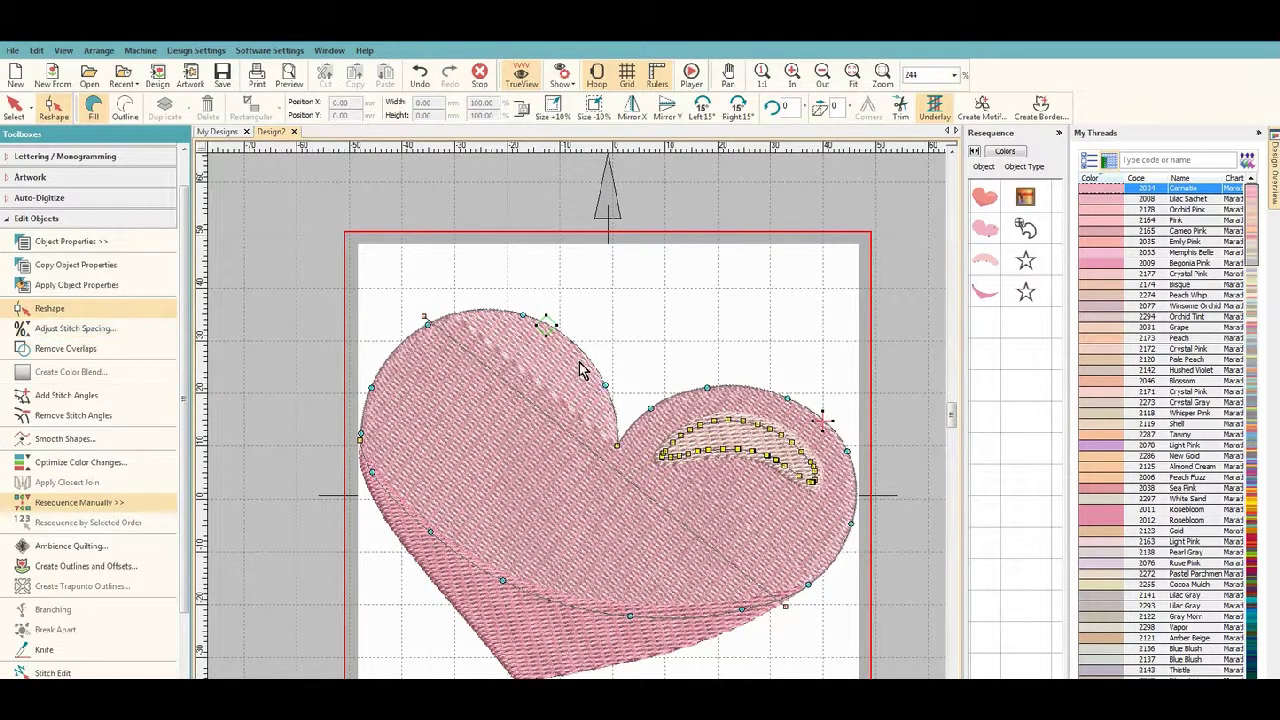
left_click(605, 384)
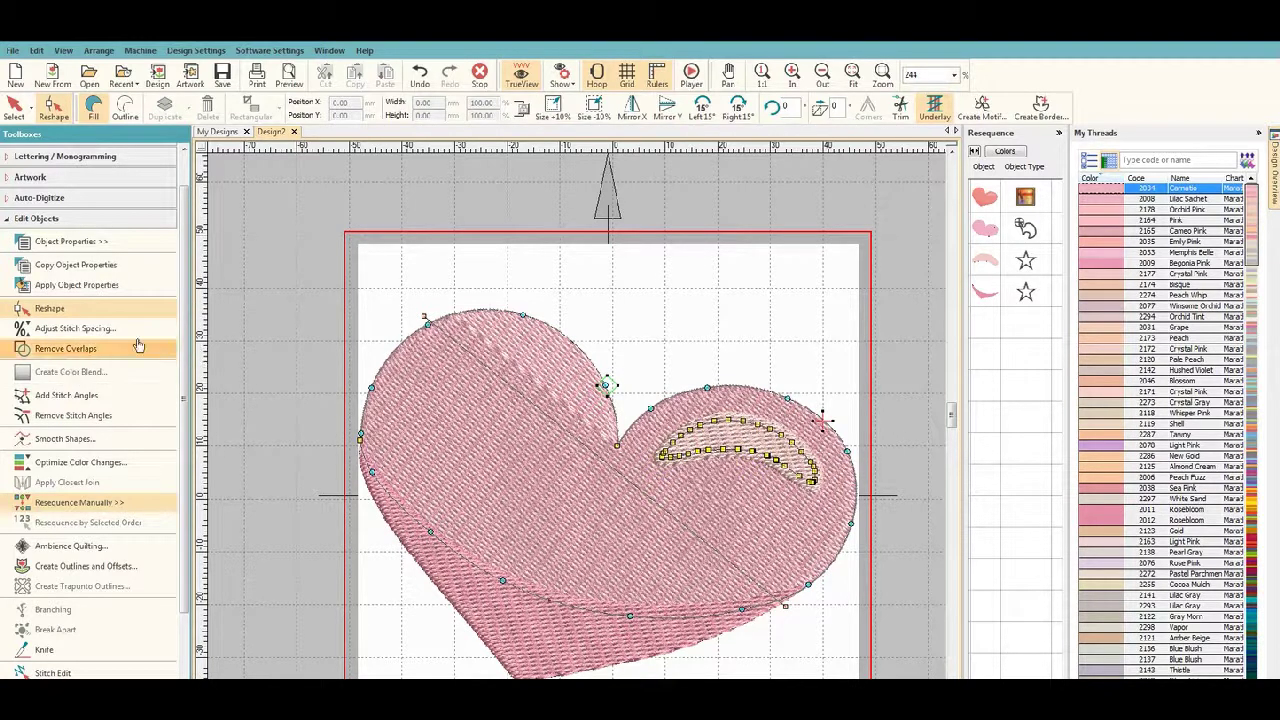
left_click(522, 314)
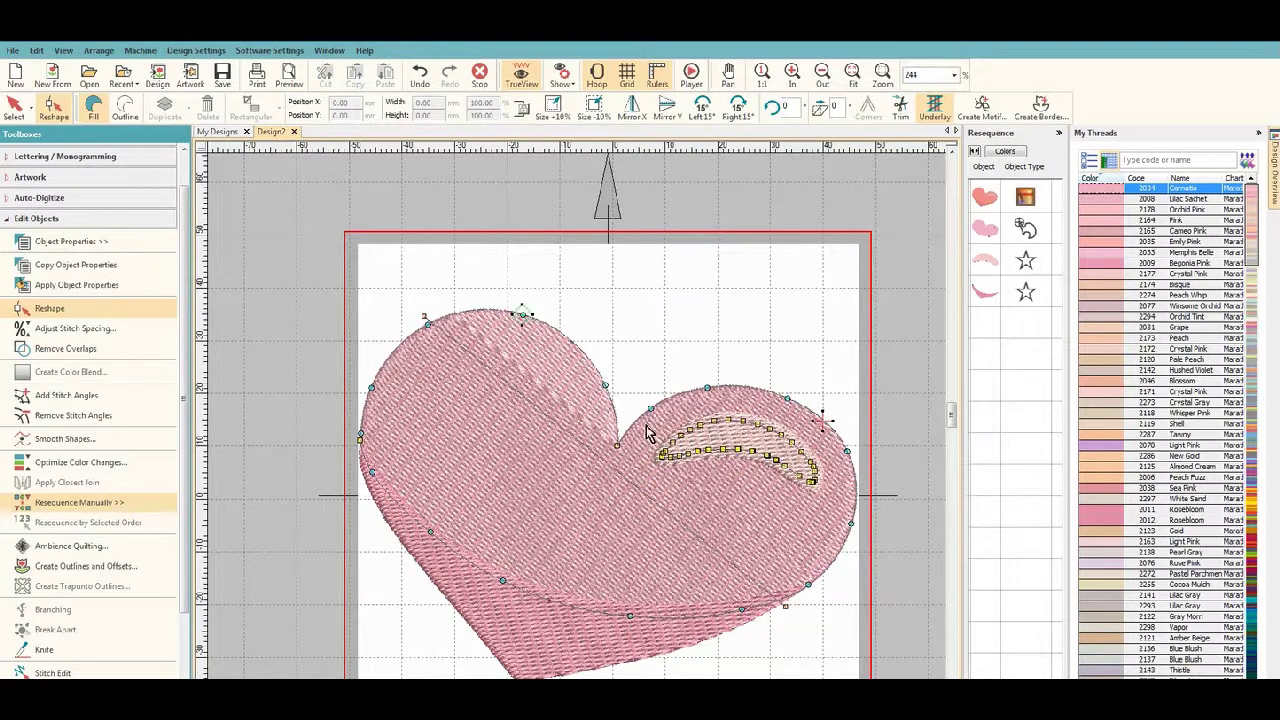
left_click(575, 345)
left_click(34, 218)
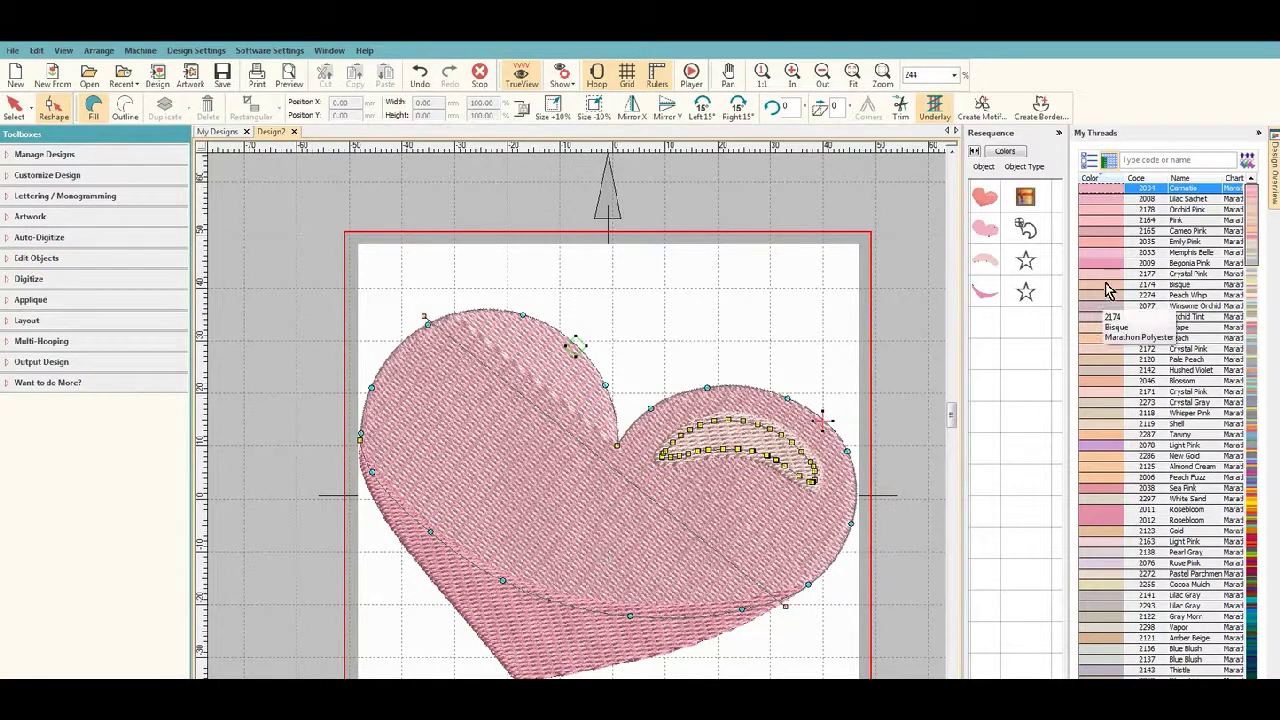
scroll(1108, 290, "down", 3)
mouse_move(951, 412)
left_mouse_down()
mouse_move(951, 434)
mouse_move(955, 420)
left_mouse_up()
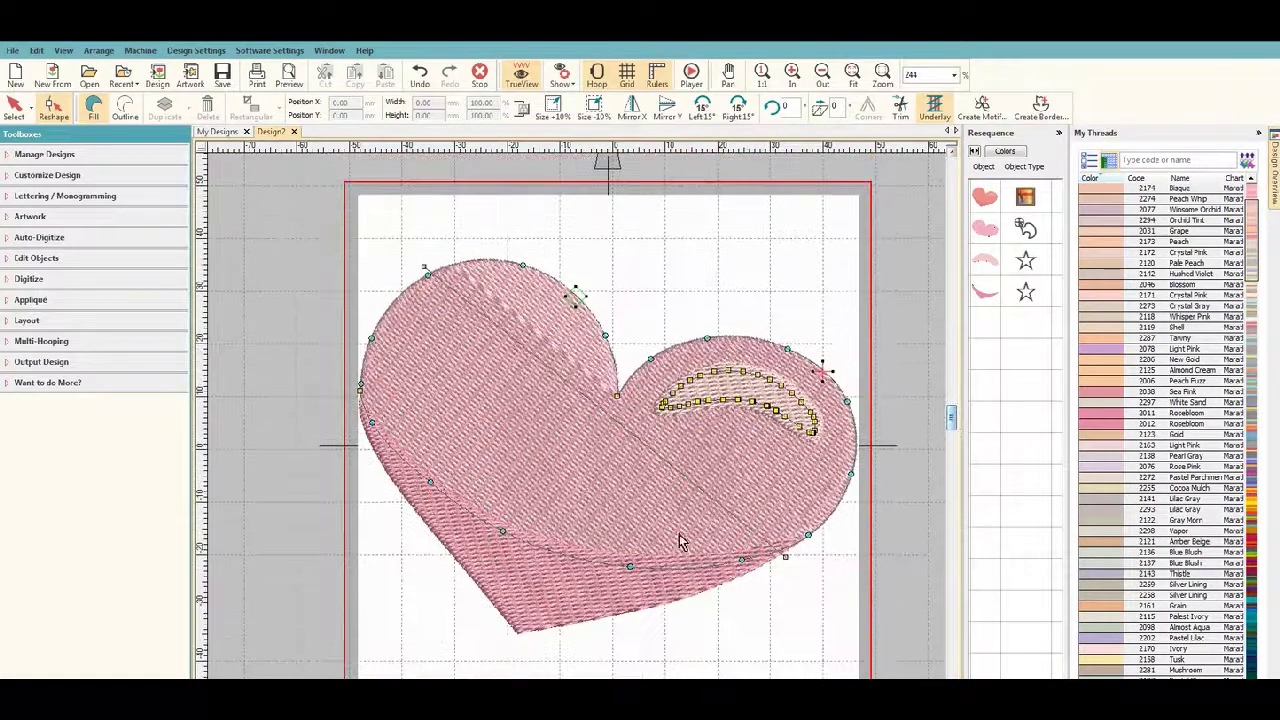